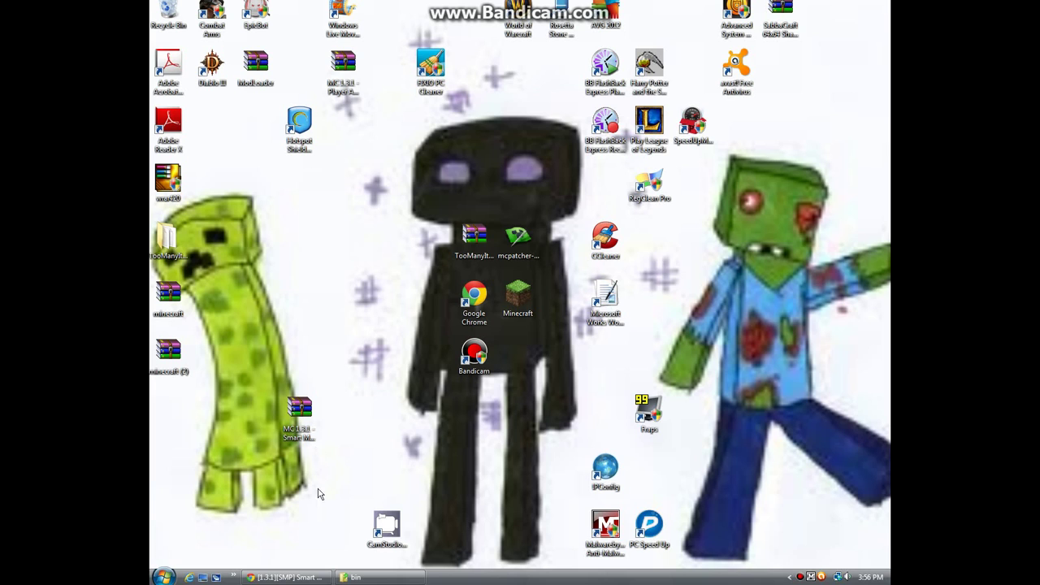
Review the Smart Moving mod's feature list on the Minecraft Forum page, minimize the browser and dismiss the Bandicam notification
{"action": "left_click", "coordinate": [300, 577]}
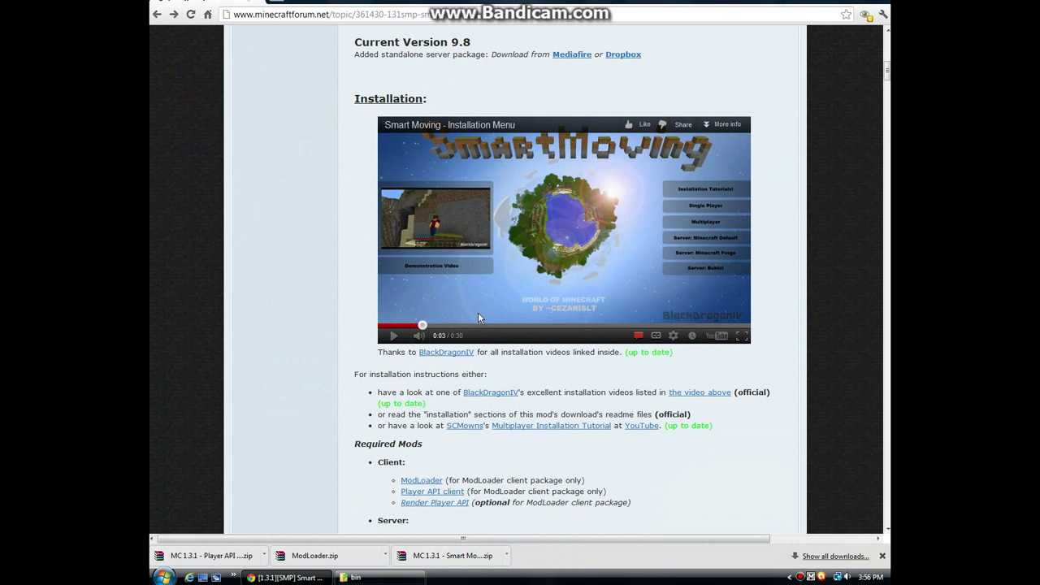
{"action": "scroll", "coordinate": [291, 241], "scroll_direction": "up", "scroll_amount": 3}
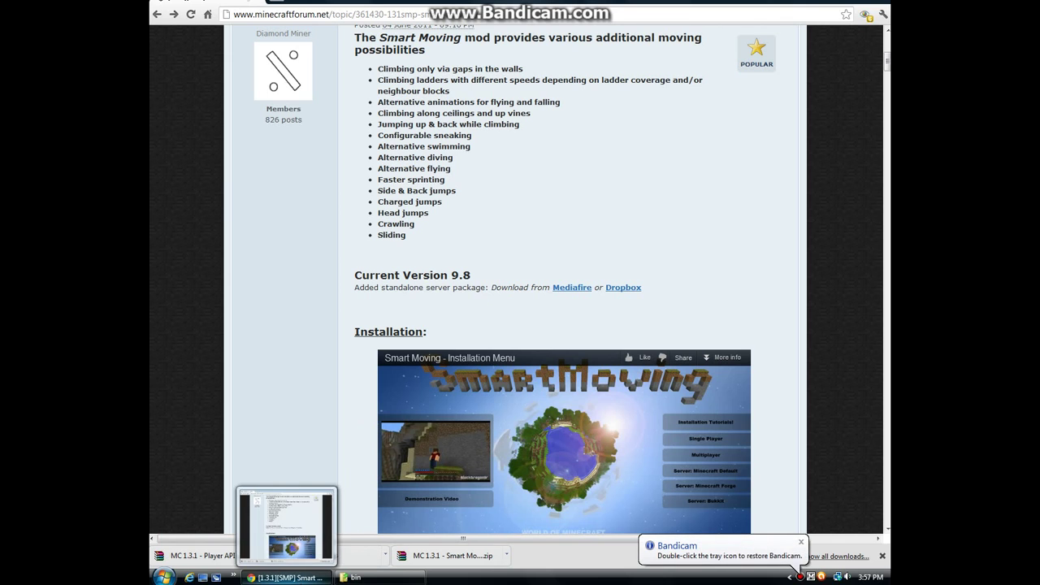
{"action": "left_click", "coordinate": [286, 577]}
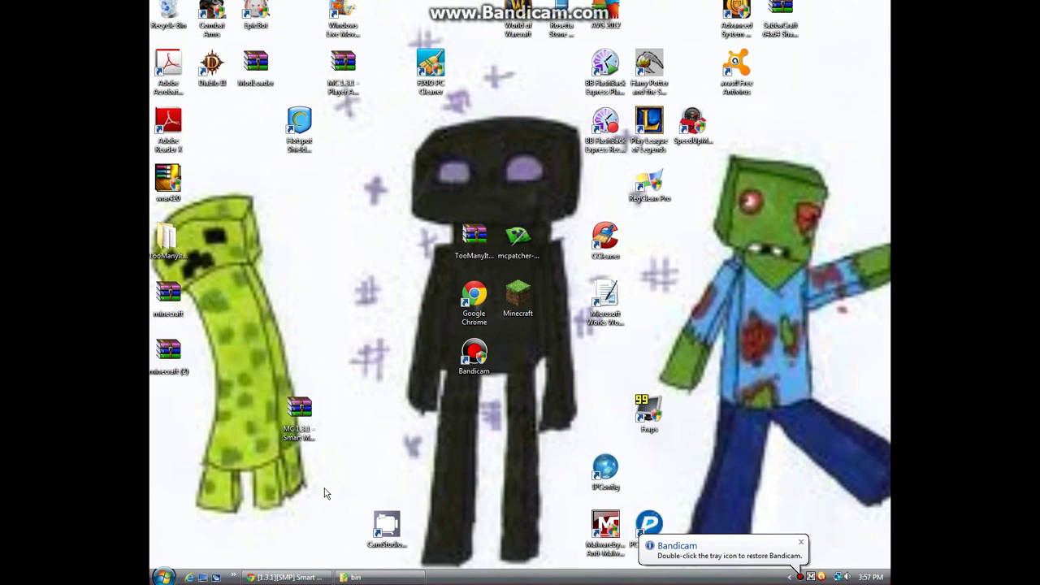
{"action": "left_click", "coordinate": [800, 545]}
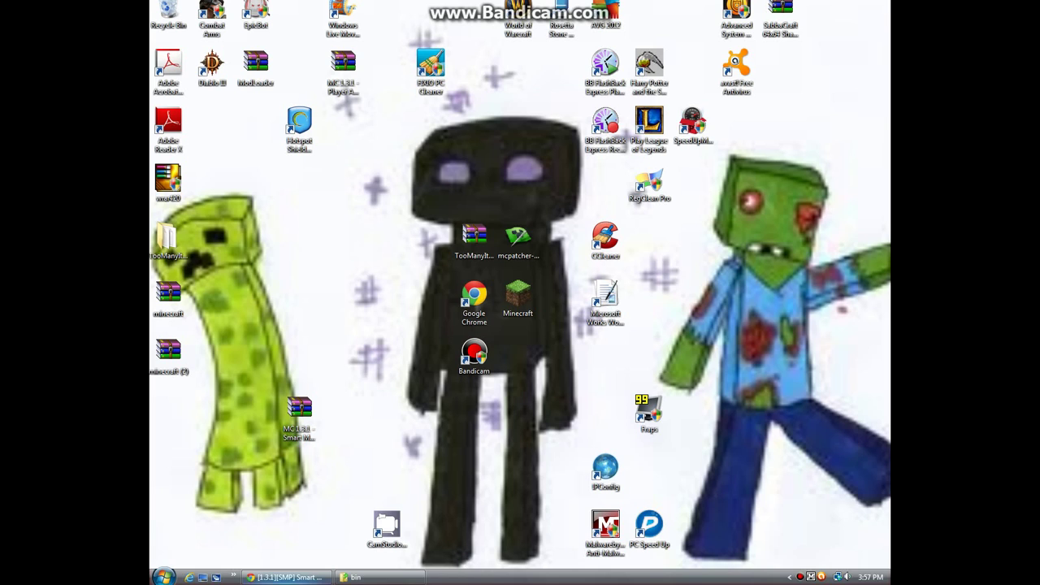
Close the existing bin folder window and reopen the .minecraft\bin folder by way of %appdata%
{"action": "mouse_move", "coordinate": [412, 581]}
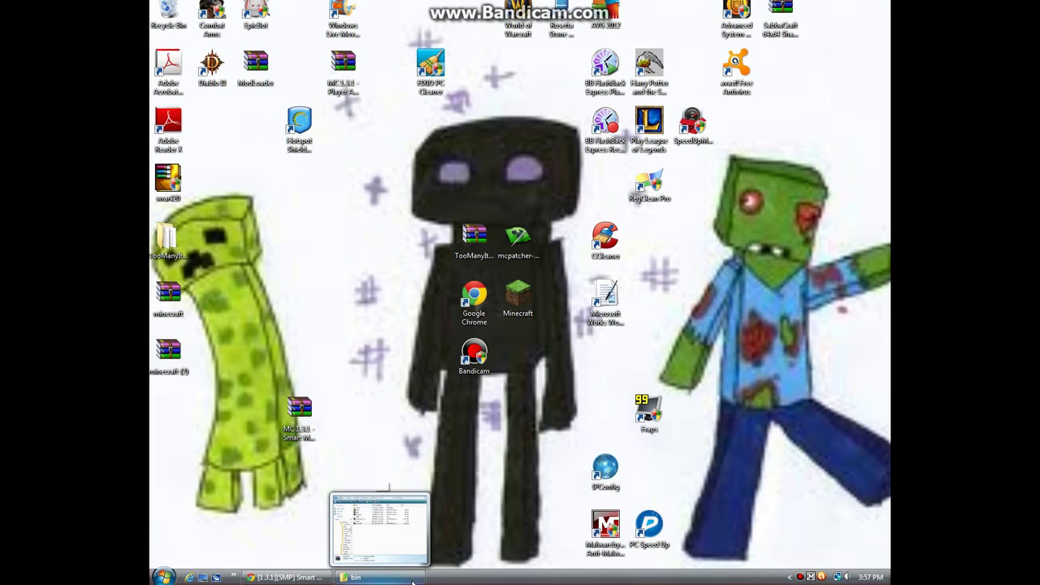
{"action": "left_click", "coordinate": [412, 581]}
{"action": "left_click", "coordinate": [714, 462]}
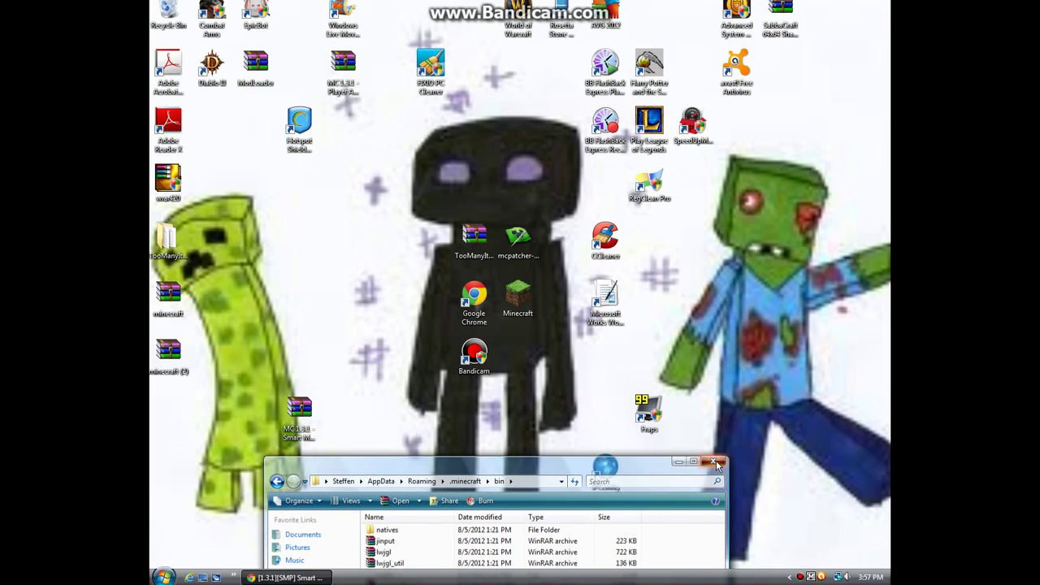
{"action": "left_click", "coordinate": [163, 577]}
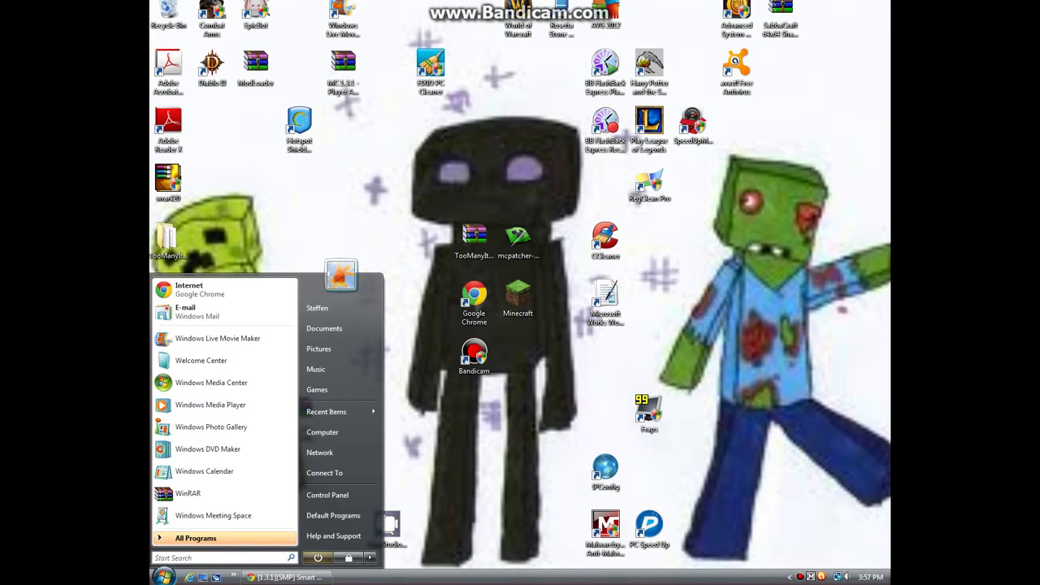
{"action": "type", "text": "%appdata%"}
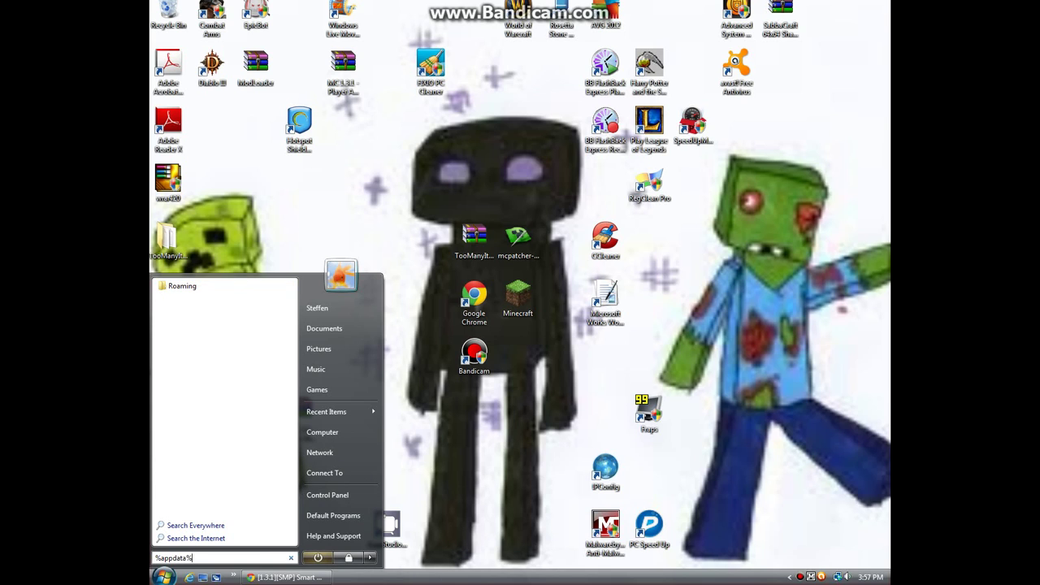
{"action": "key", "text": "Return"}
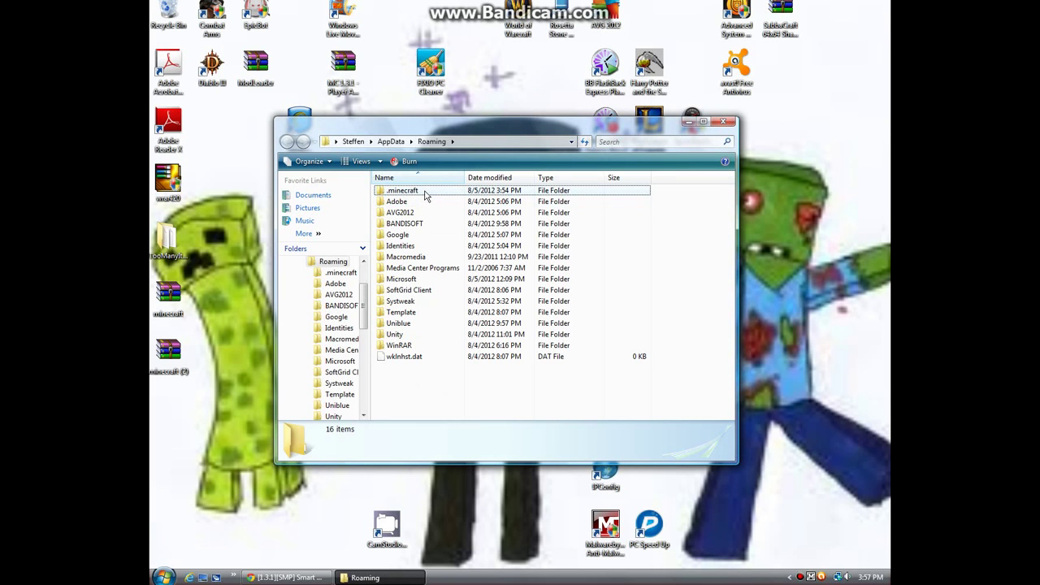
{"action": "double_click", "coordinate": [424, 195]}
{"action": "double_click", "coordinate": [424, 195]}
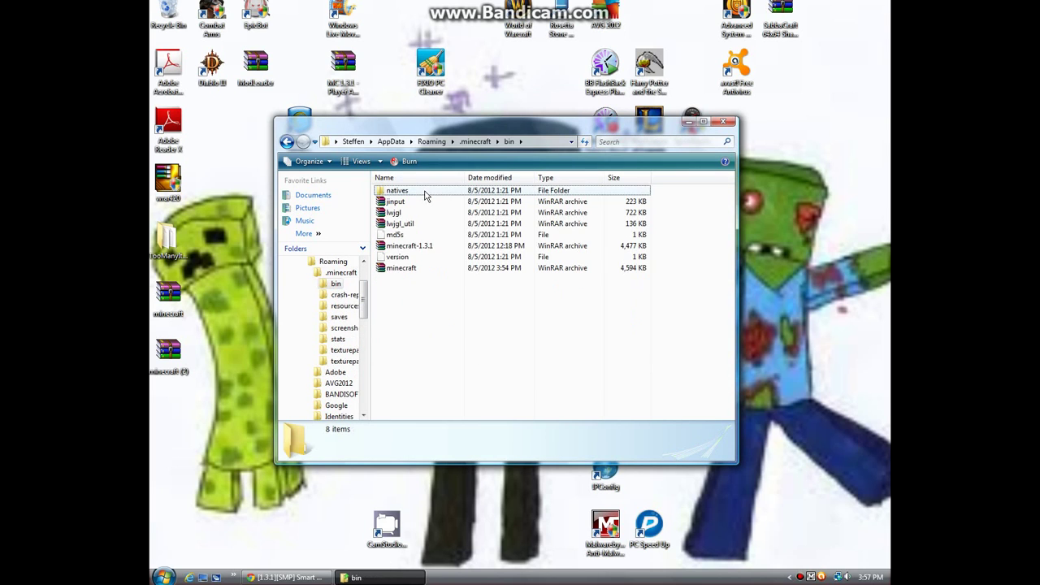
Open the minecraft archive in the bin folder with WinRAR archiver
{"action": "right_click", "coordinate": [411, 268]}
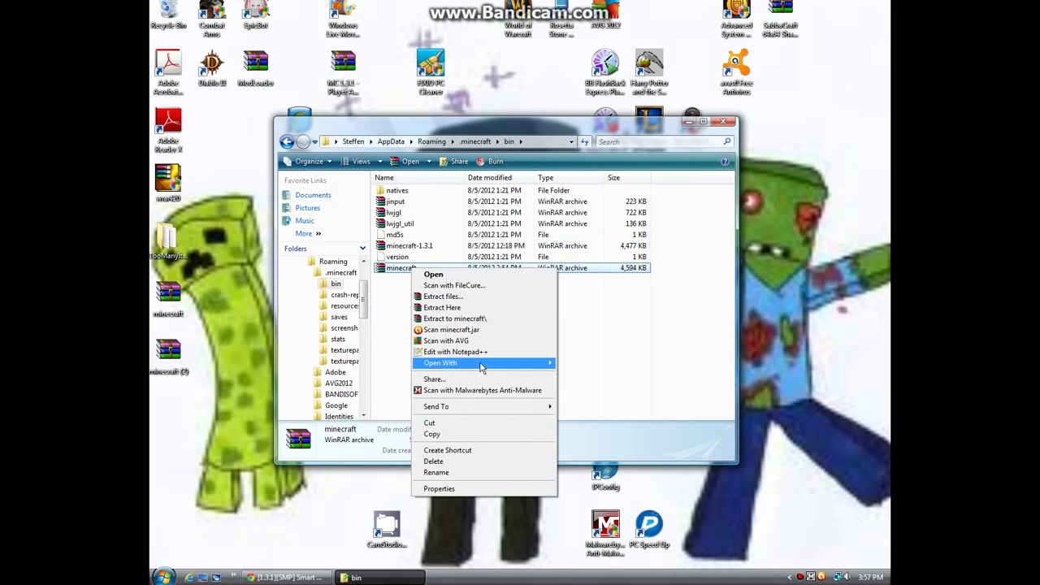
{"action": "mouse_move", "coordinate": [490, 372]}
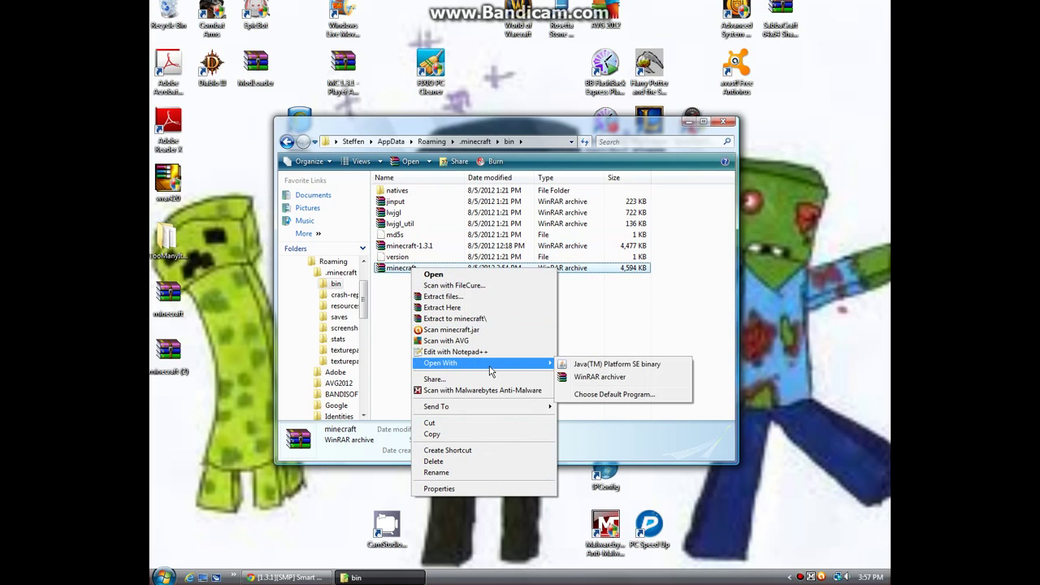
{"action": "left_click", "coordinate": [600, 376]}
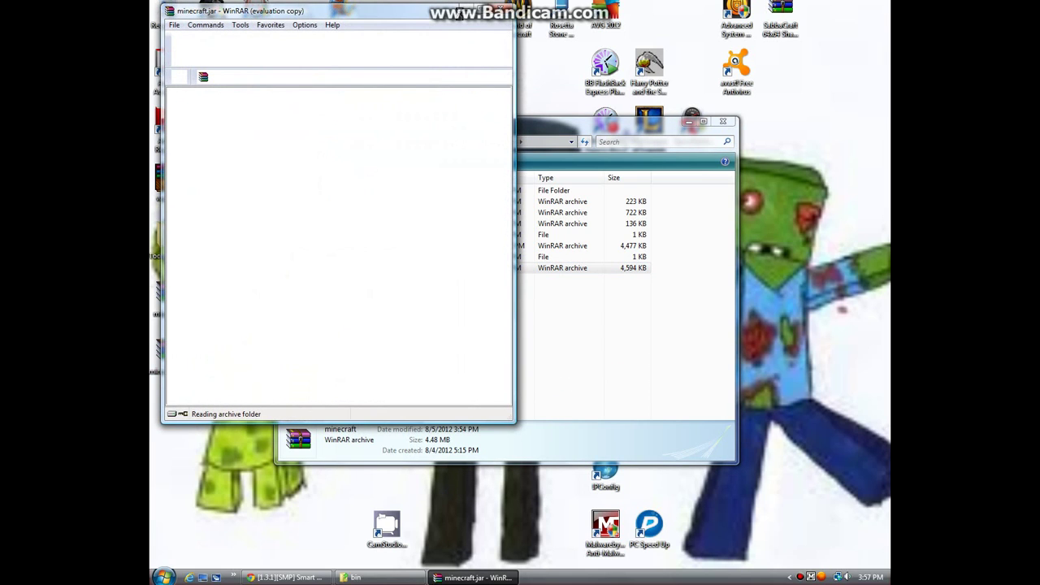
{"action": "left_click", "coordinate": [460, 9]}
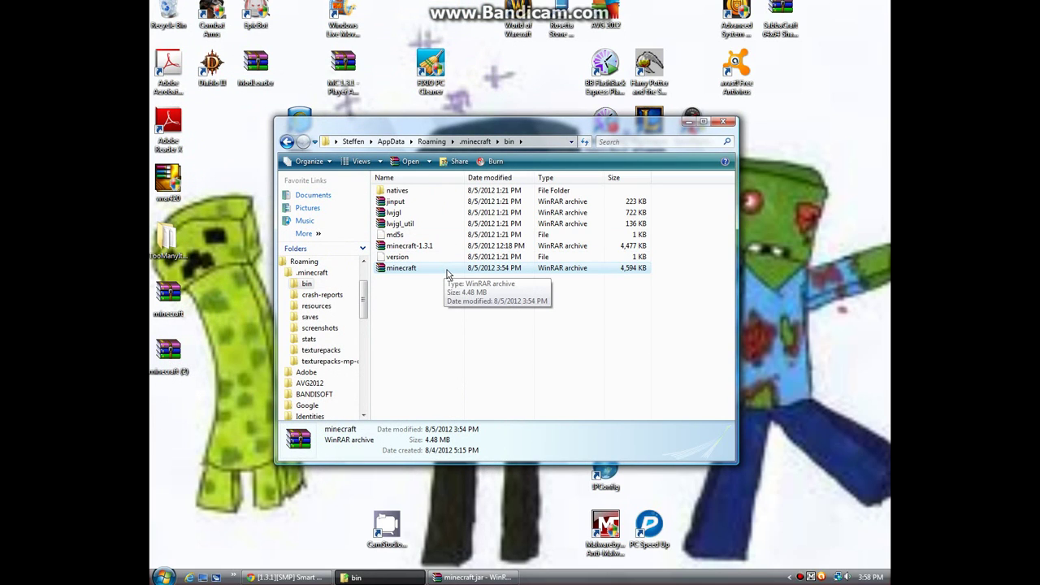
{"action": "right_click", "coordinate": [429, 274]}
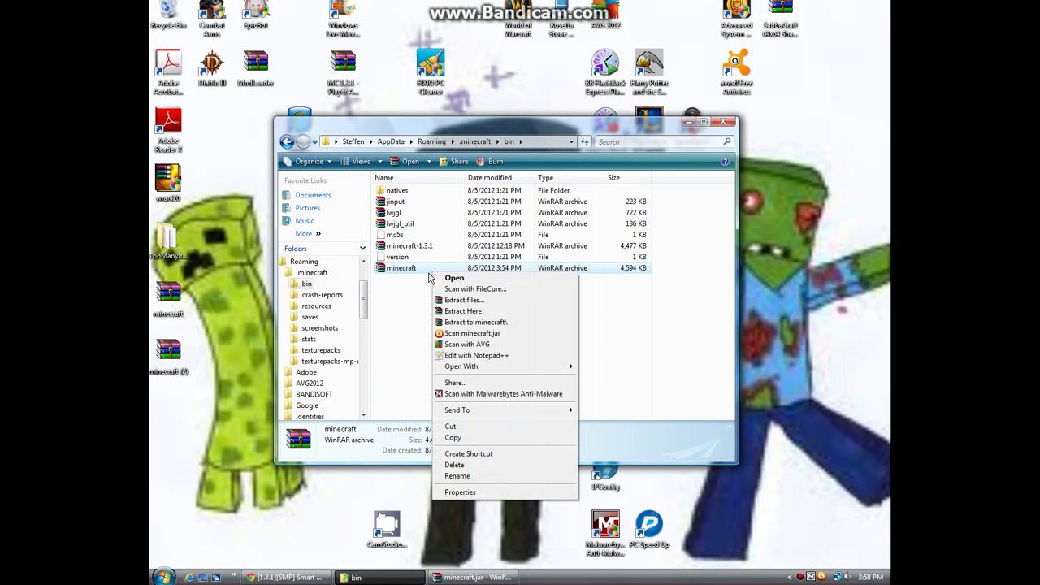
{"action": "left_click", "coordinate": [200, 375]}
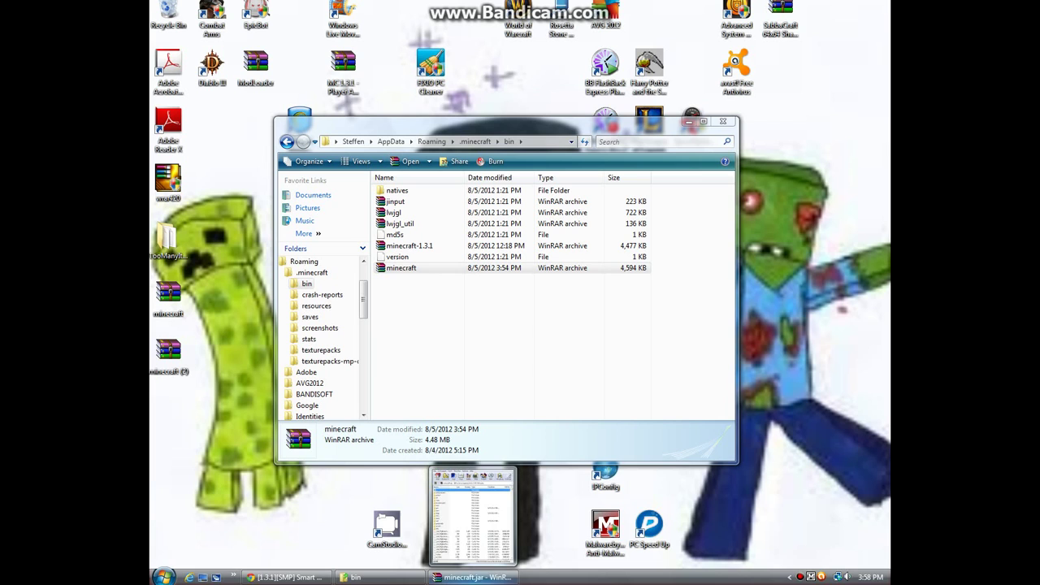
{"action": "left_click", "coordinate": [471, 578]}
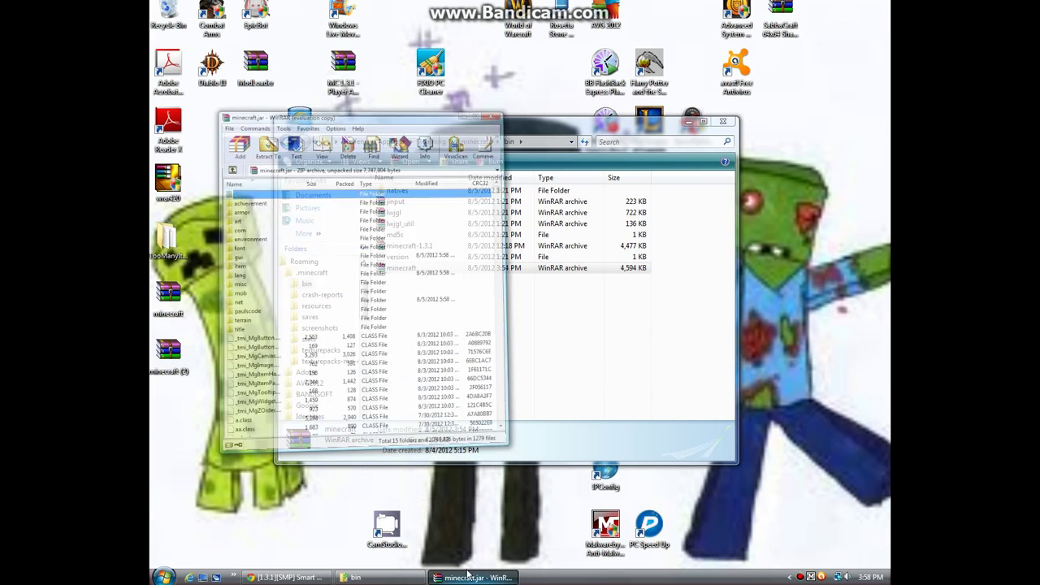
Minimize the bin folder window and open the MC 1.3.1 - Smart Moving archive from the desktop
{"action": "left_click", "coordinate": [688, 124]}
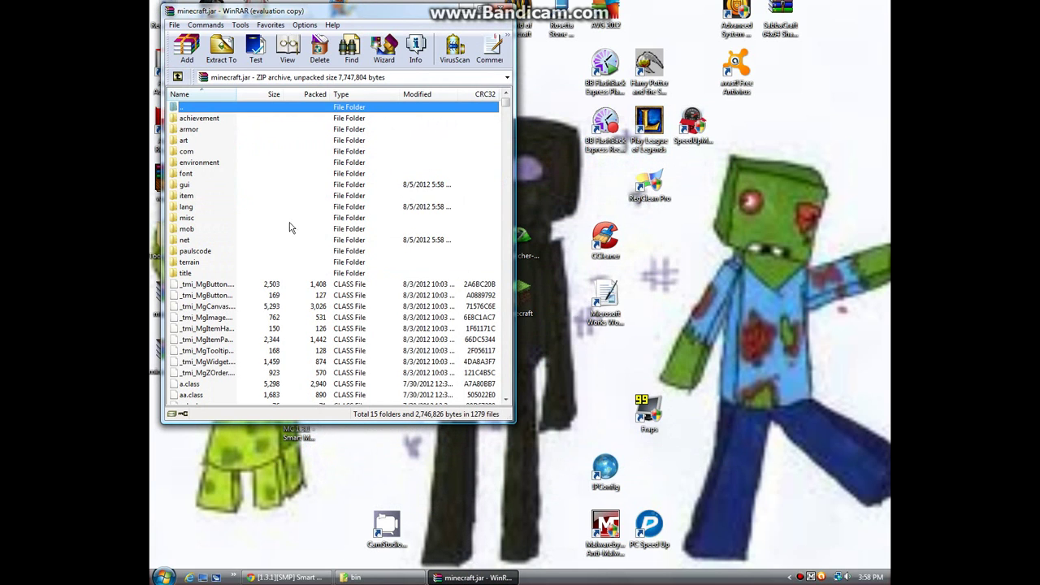
{"action": "left_click", "coordinate": [279, 242]}
{"action": "left_click", "coordinate": [488, 164]}
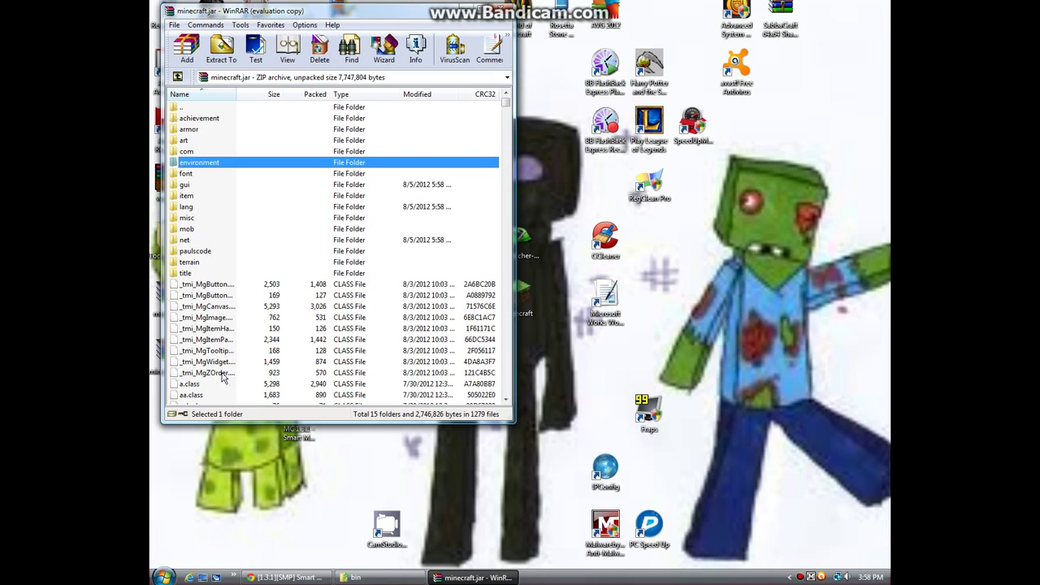
{"action": "mouse_move", "coordinate": [471, 578]}
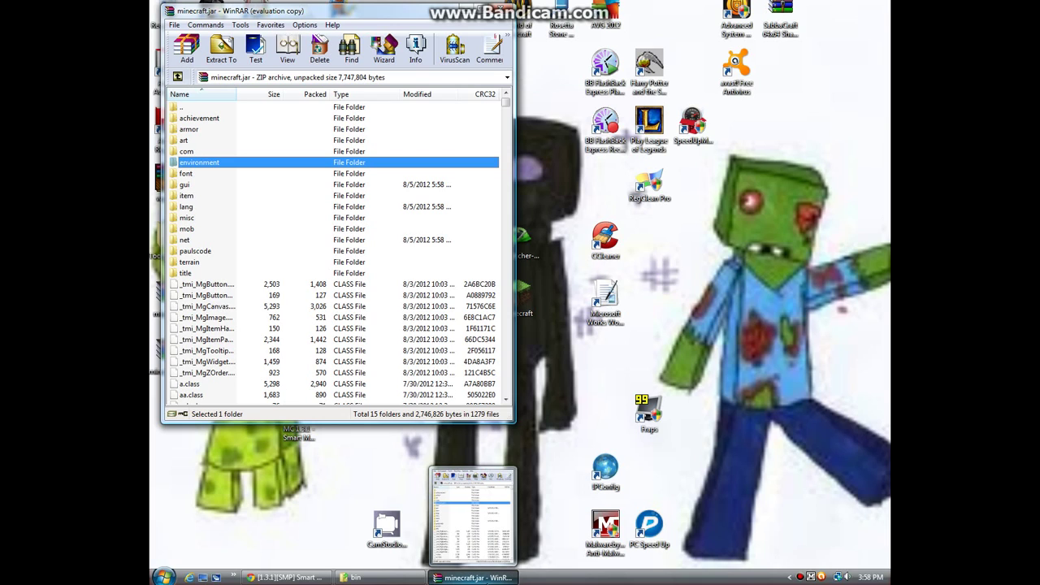
{"action": "left_click", "coordinate": [299, 438]}
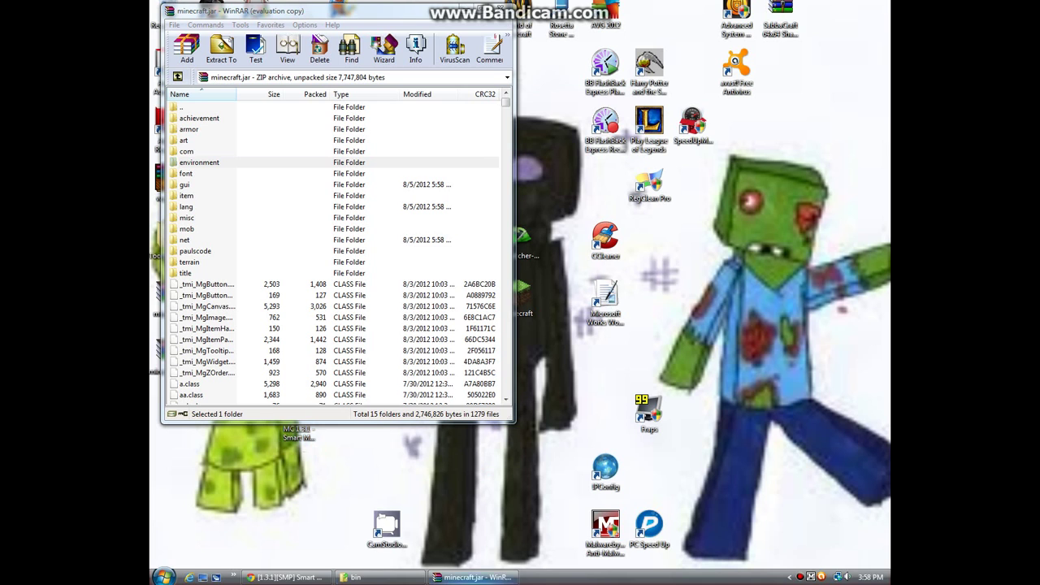
{"action": "left_click", "coordinate": [391, 577]}
{"action": "left_click", "coordinate": [392, 577]}
{"action": "double_click", "coordinate": [299, 439]}
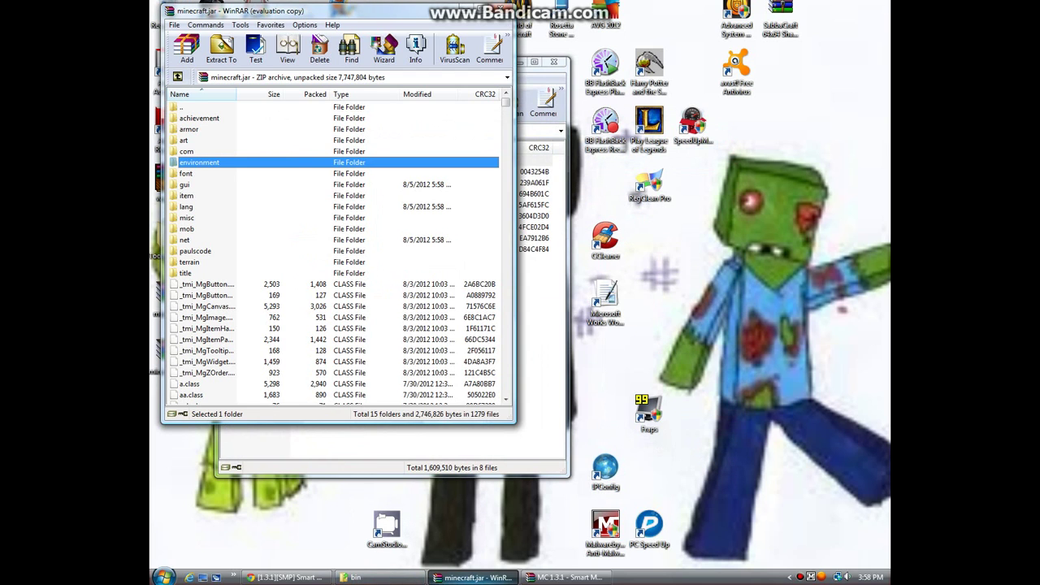
Arrange the Smart Moving 9.8 archive window side by side with the minecraft.jar window
{"action": "left_click_drag", "start_coordinate": [456, 71], "coordinate": [690, 112]}
{"action": "left_click_drag", "start_coordinate": [574, 109], "coordinate": [459, 69]}
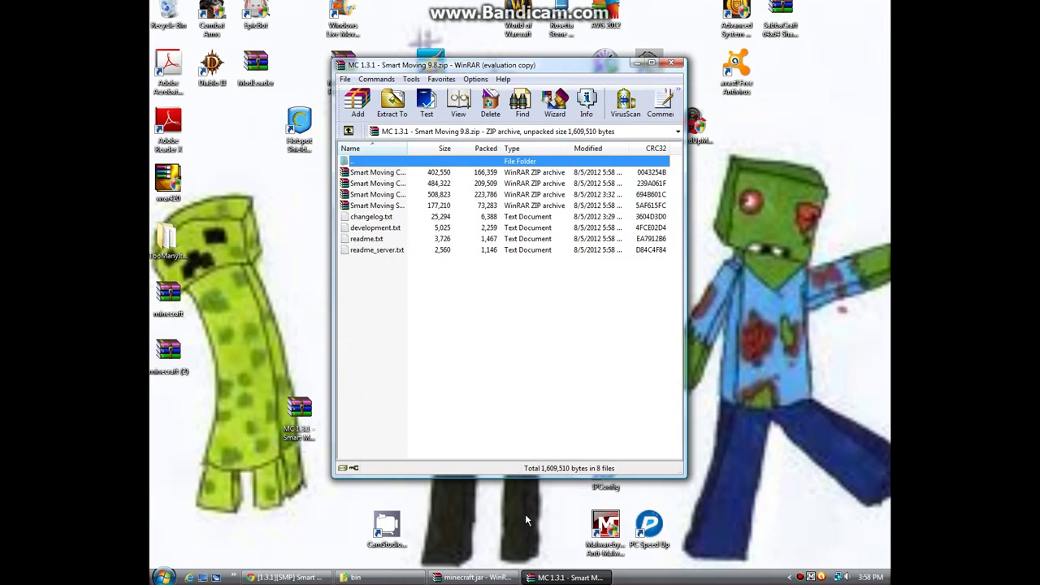
{"action": "left_click", "coordinate": [475, 577]}
{"action": "left_click_drag", "start_coordinate": [555, 69], "coordinate": [741, 17]}
Examine the contents of the nested Smart Moving Client Standalone any-asu-aup-gt-gy.zip and close it
{"action": "left_click", "coordinate": [604, 130]}
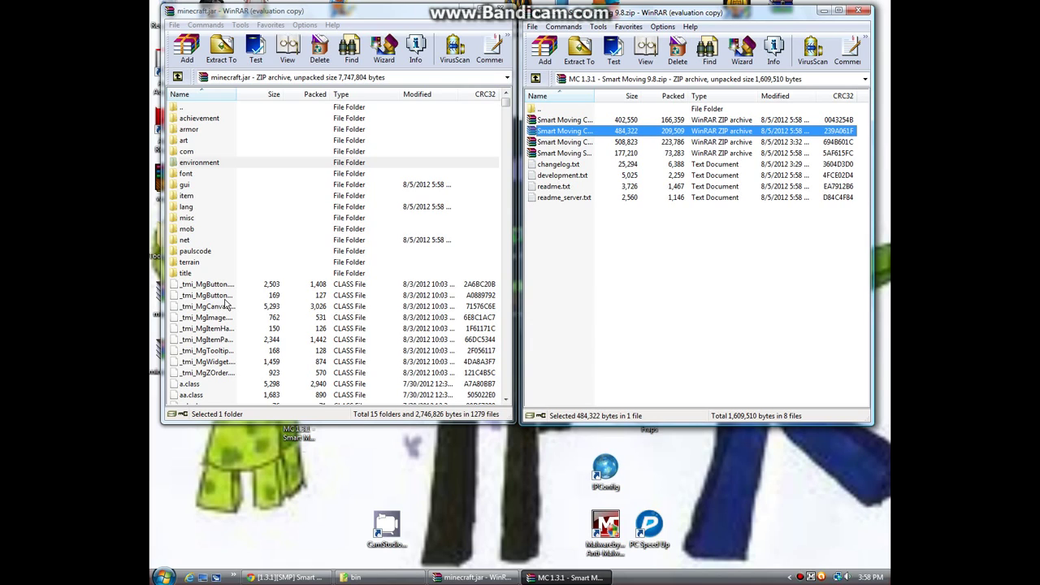
{"action": "right_click", "coordinate": [584, 135]}
{"action": "left_click", "coordinate": [592, 139]}
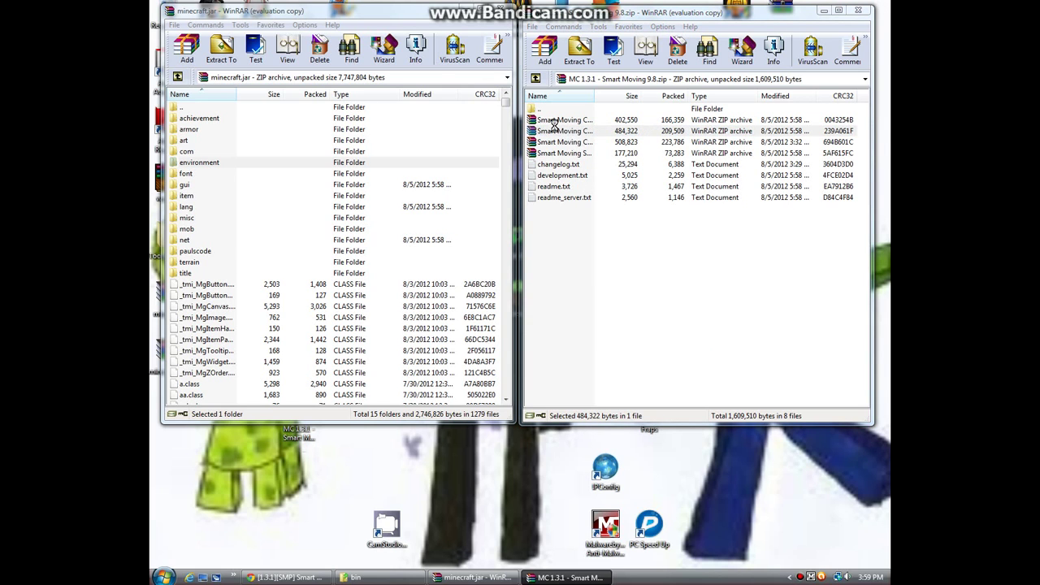
{"action": "left_click_drag", "start_coordinate": [396, 84], "coordinate": [692, 30]}
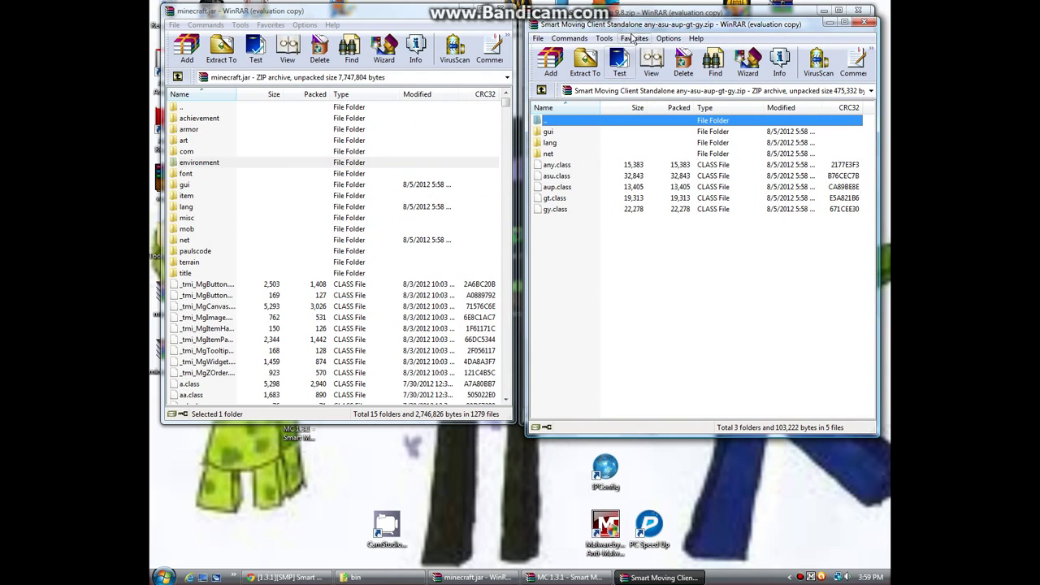
{"action": "left_click_drag", "start_coordinate": [640, 27], "coordinate": [591, 251]}
{"action": "left_click", "coordinate": [810, 246]}
Examine the nested Smart Moving Client Standalone Minecraft-asu-atb-gt-gy.zip and Smart Moving Client for ModLoader.zip, closing each after viewing
{"action": "left_click", "coordinate": [608, 143]}
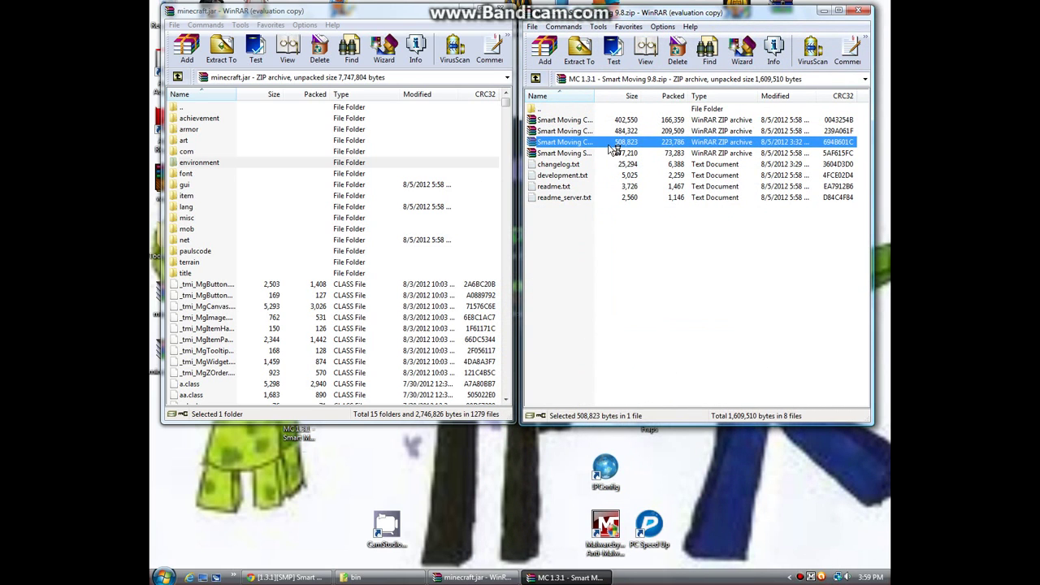
{"action": "double_click", "coordinate": [614, 149]}
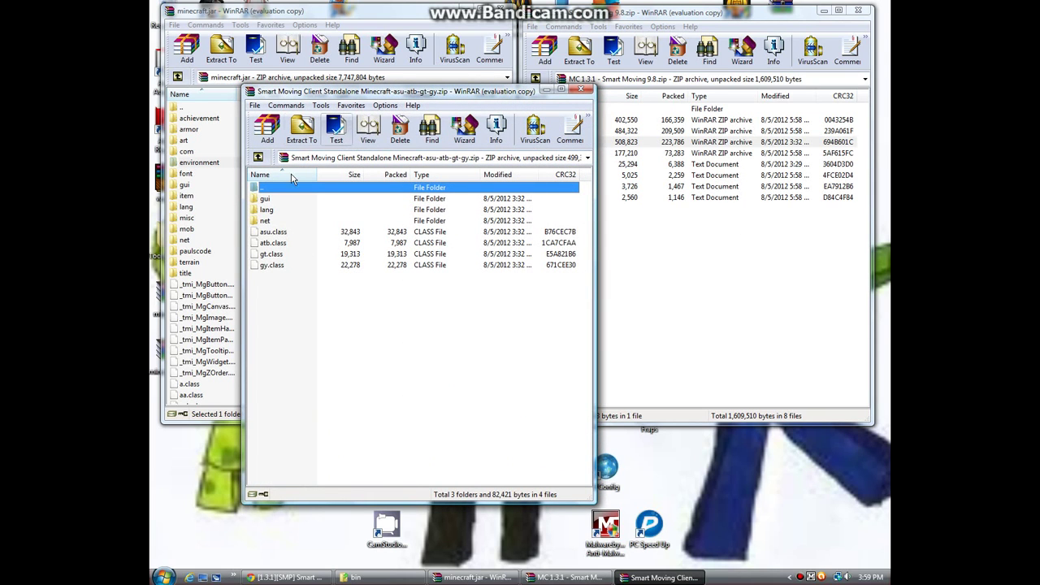
{"action": "left_click", "coordinate": [582, 90]}
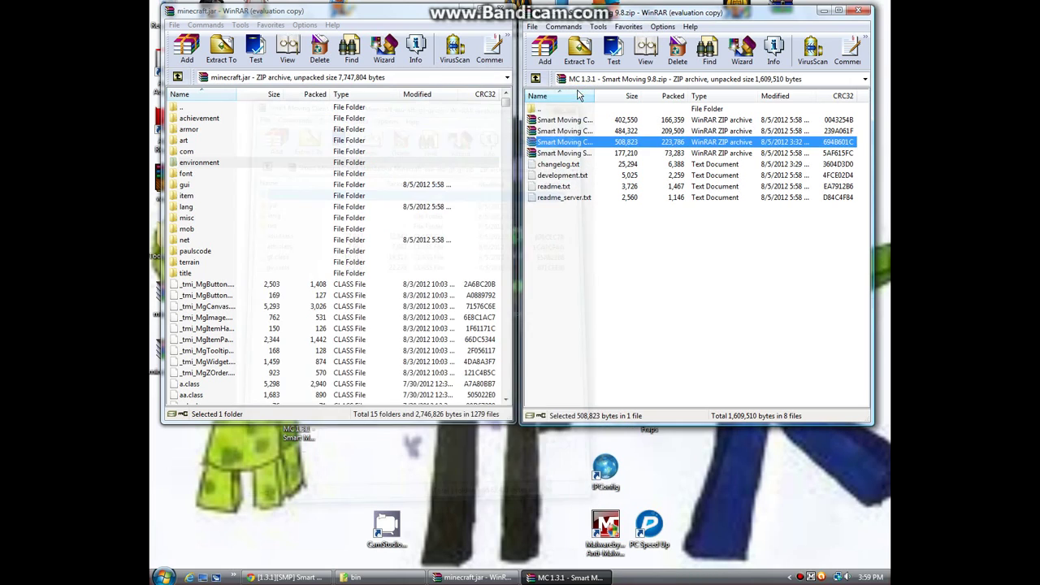
{"action": "double_click", "coordinate": [608, 122]}
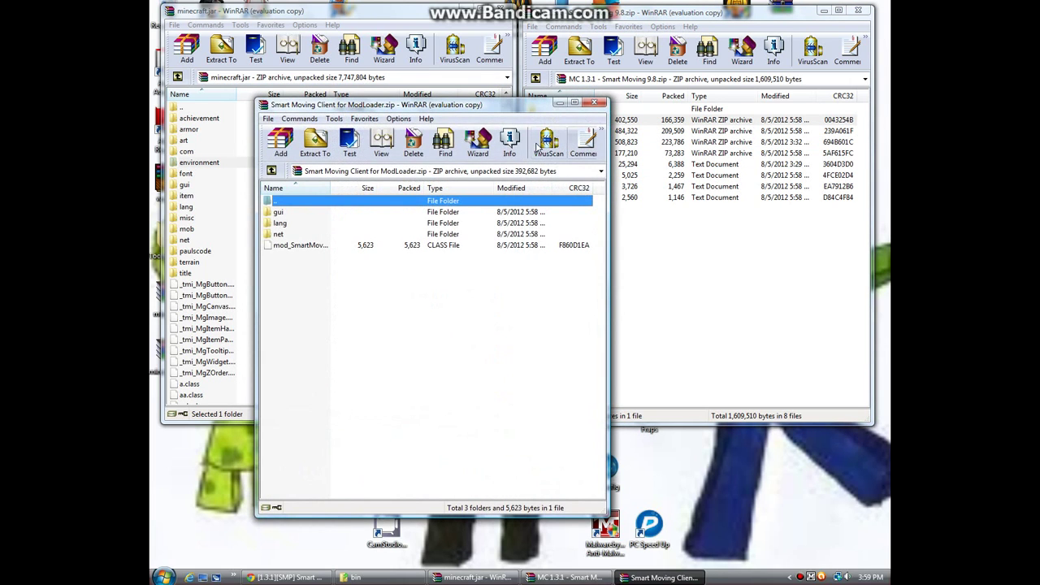
{"action": "left_click", "coordinate": [598, 103]}
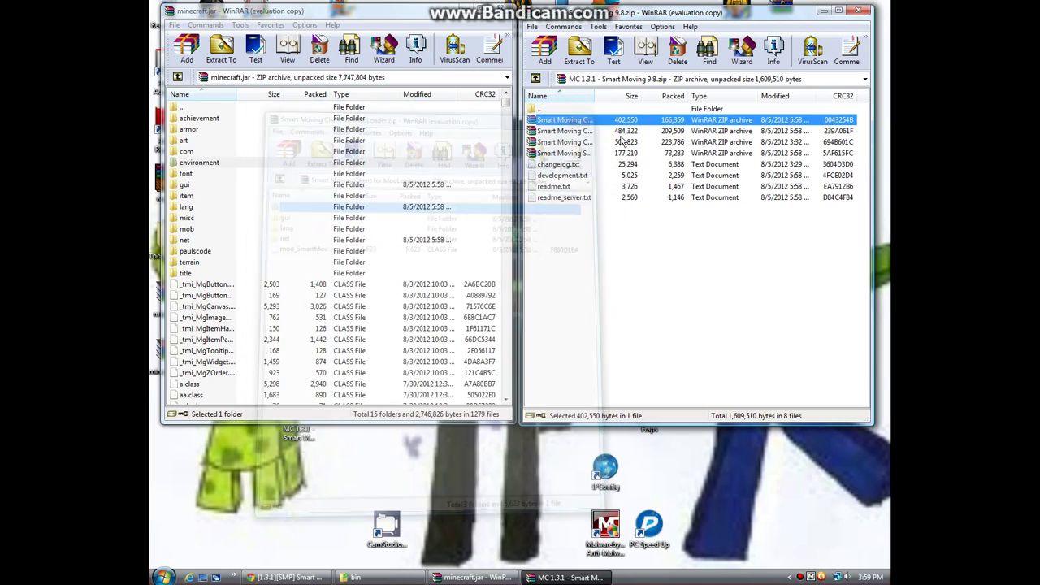
Examine the nested Smart Moving Server Standalone fs-gt-gy.zip, close it and clear the file selection
{"action": "left_click", "coordinate": [618, 154]}
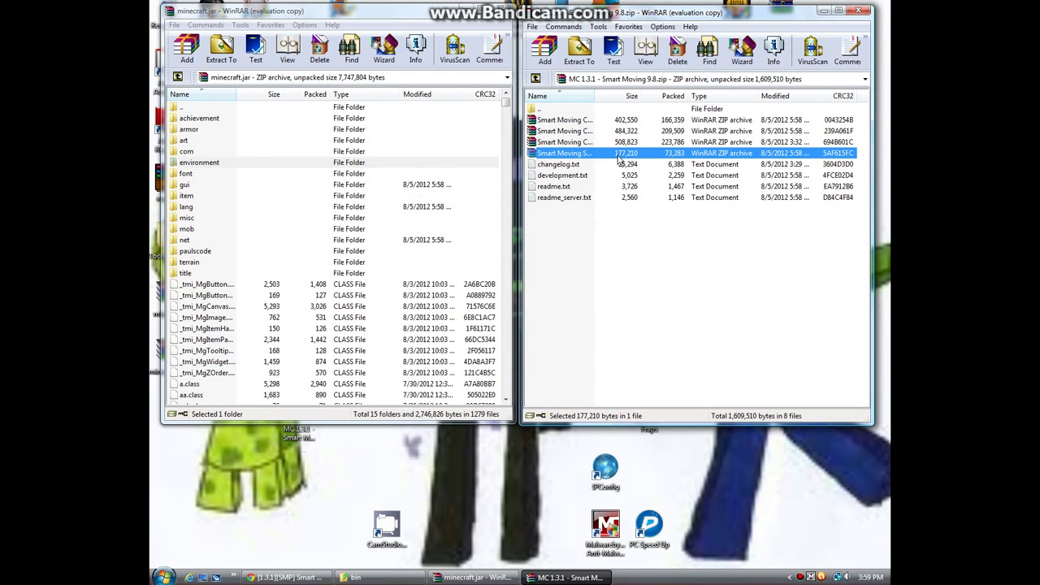
{"action": "double_click", "coordinate": [619, 157]}
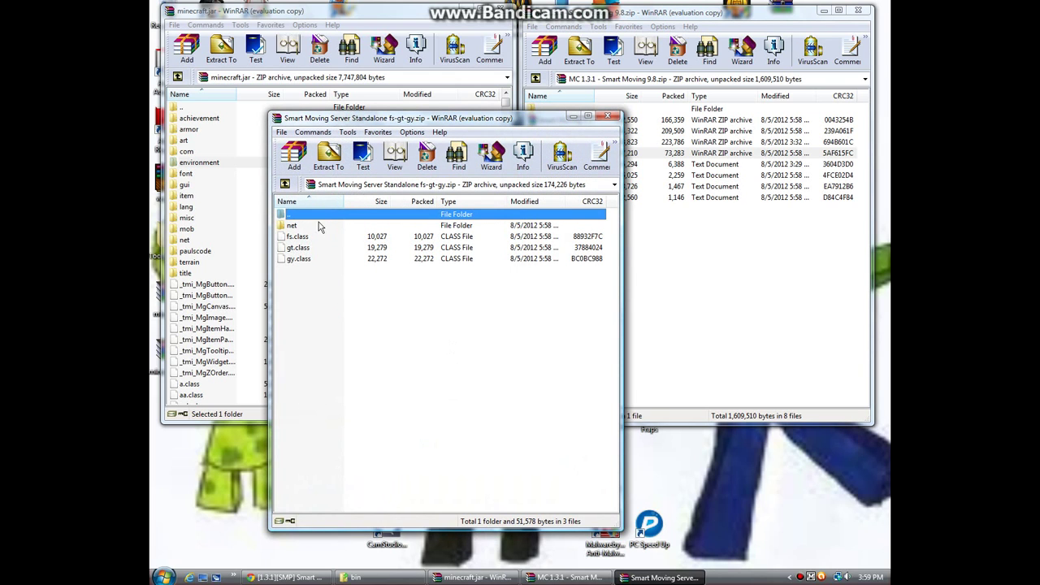
{"action": "left_click", "coordinate": [608, 116]}
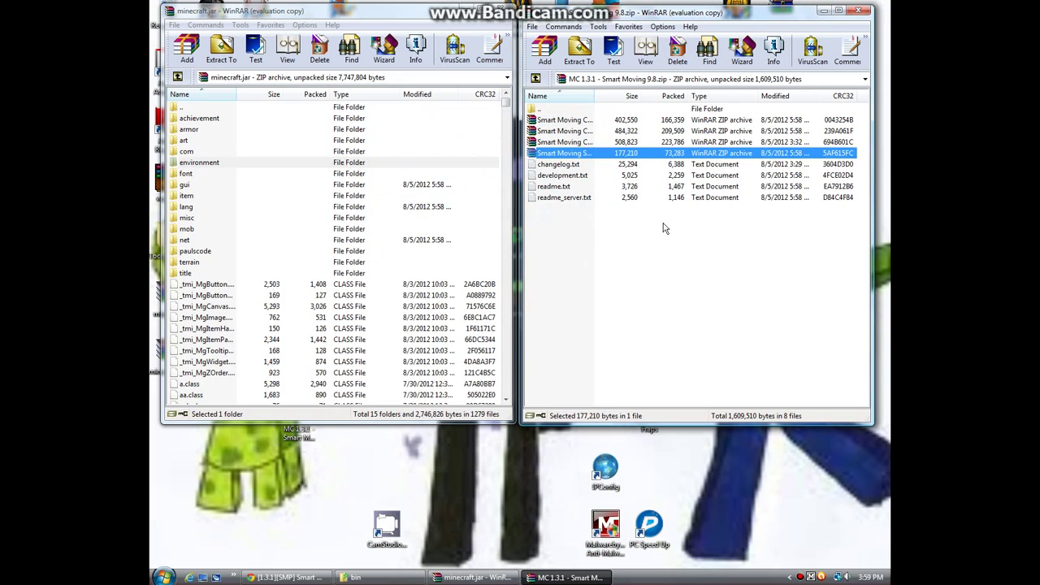
{"action": "left_click", "coordinate": [662, 246]}
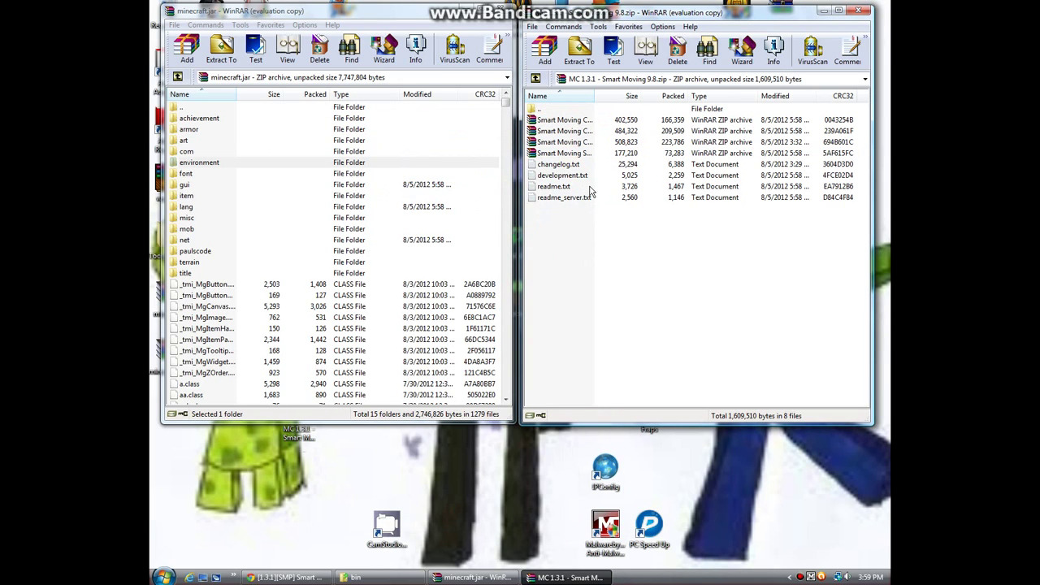
Open the nested Smart Moving Client Standalone any-asu-aup-gt-gy.zip and place its window beside the minecraft.jar window
{"action": "left_click", "coordinate": [635, 120]}
{"action": "left_click", "coordinate": [633, 132]}
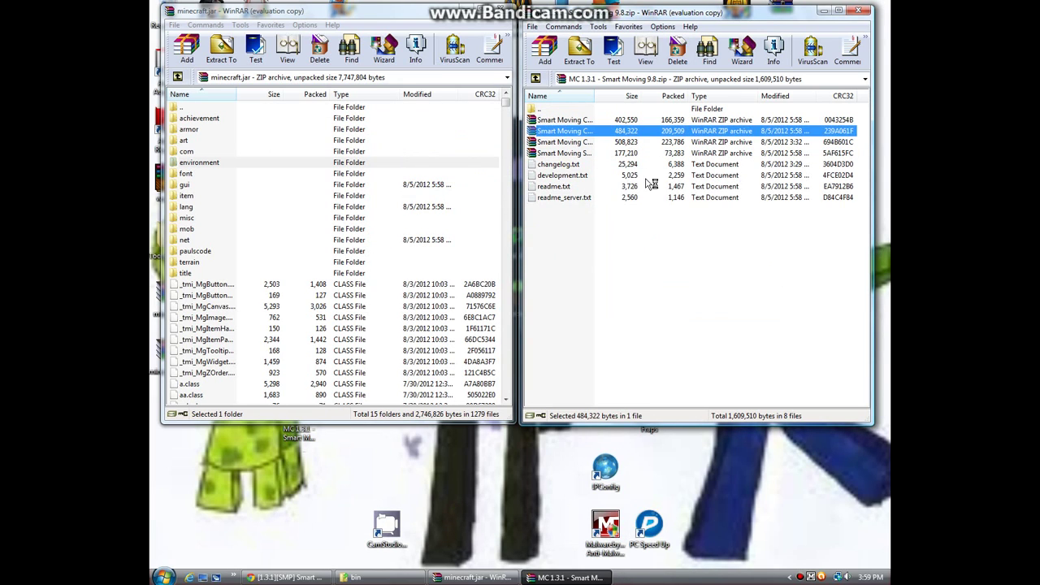
{"action": "key", "text": "Return"}
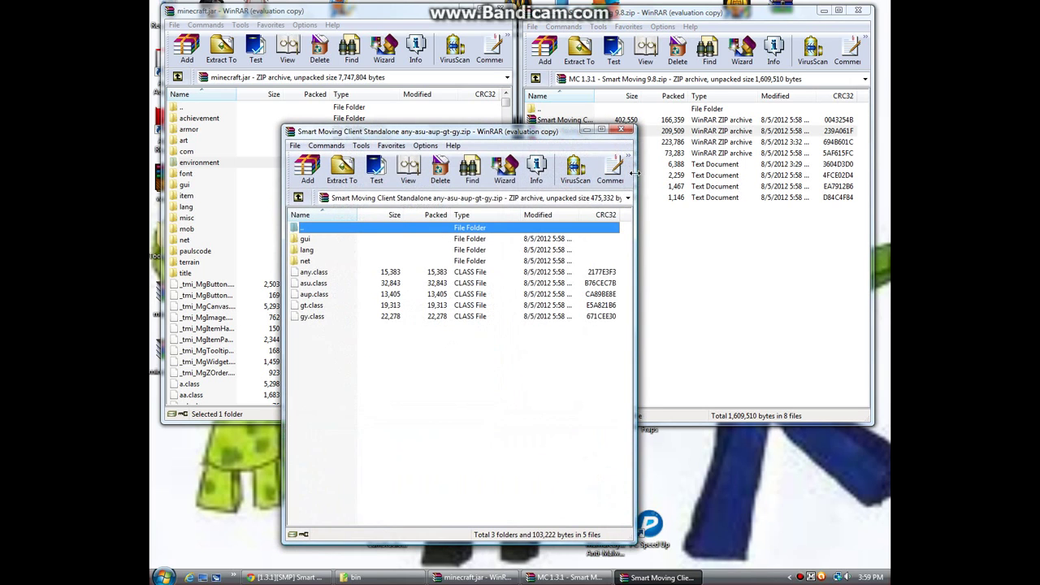
{"action": "left_click_drag", "start_coordinate": [437, 138], "coordinate": [685, 36]}
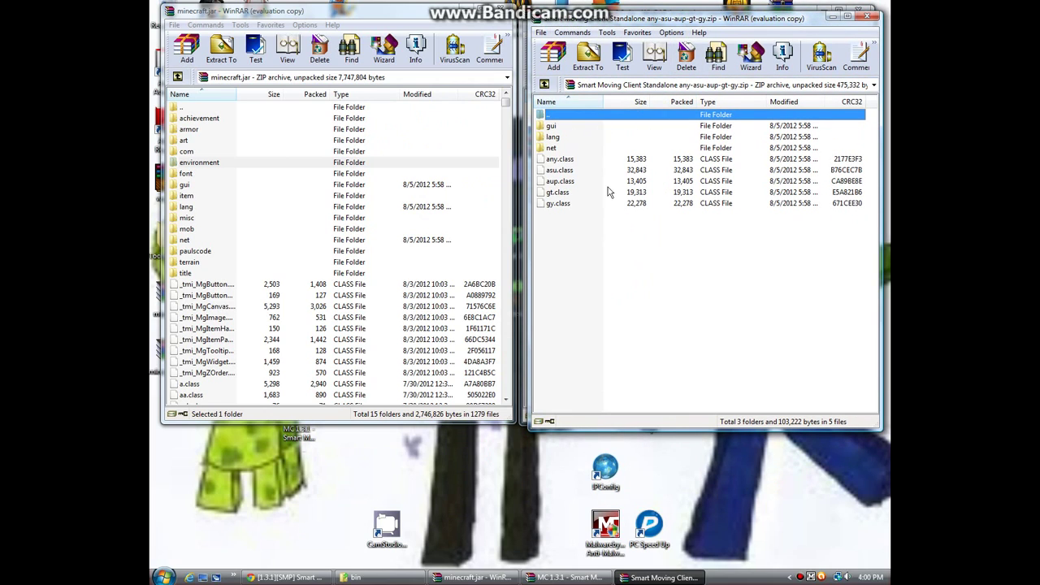
Examine the gui, lang and net folders and the class files in the client archive, leaving nothing selected
{"action": "left_click", "coordinate": [611, 242]}
{"action": "left_click", "coordinate": [567, 136]}
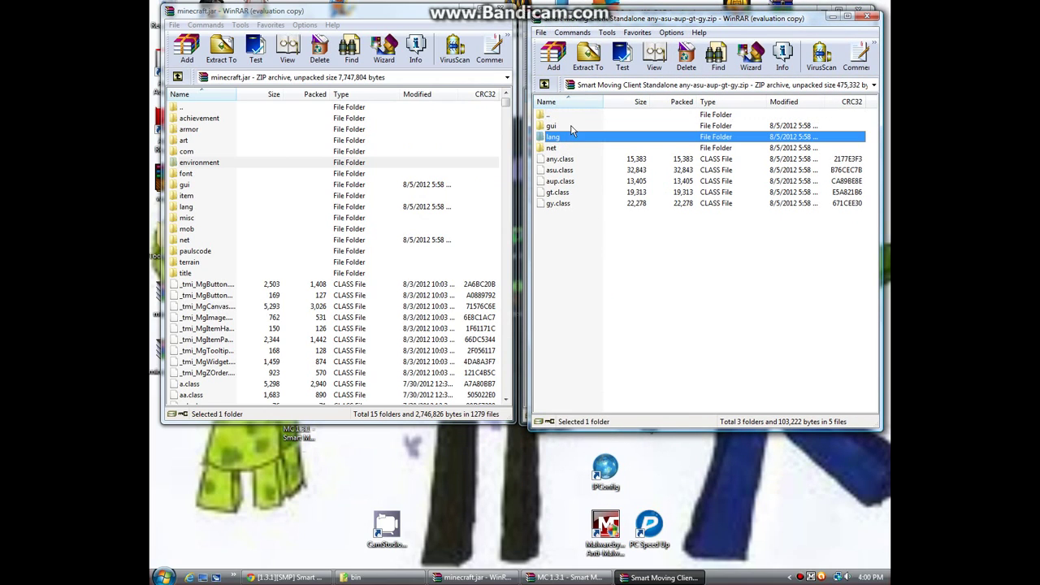
{"action": "left_click", "coordinate": [571, 127]}
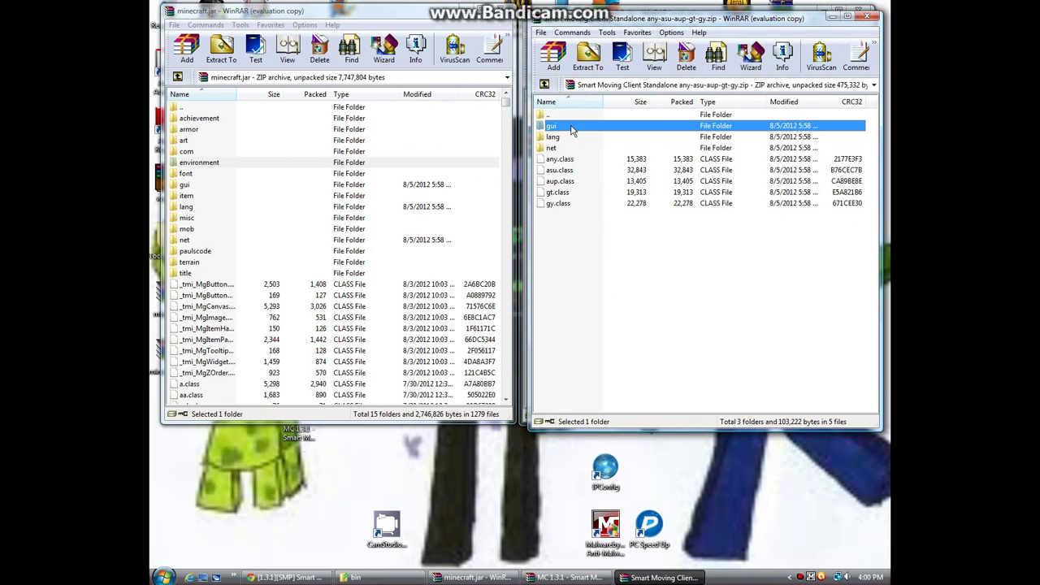
{"action": "left_click", "coordinate": [564, 203], "text": "shift"}
{"action": "left_click_drag", "start_coordinate": [593, 181], "coordinate": [678, 294]}
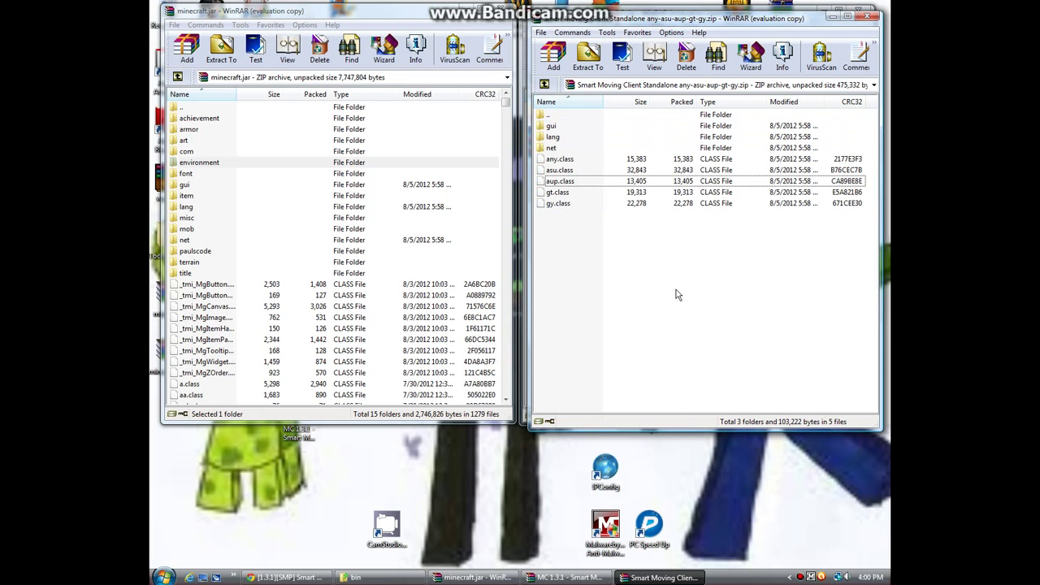
Minimize the open archive windows and launch Minecraft from the desktop
{"action": "left_click", "coordinate": [836, 16]}
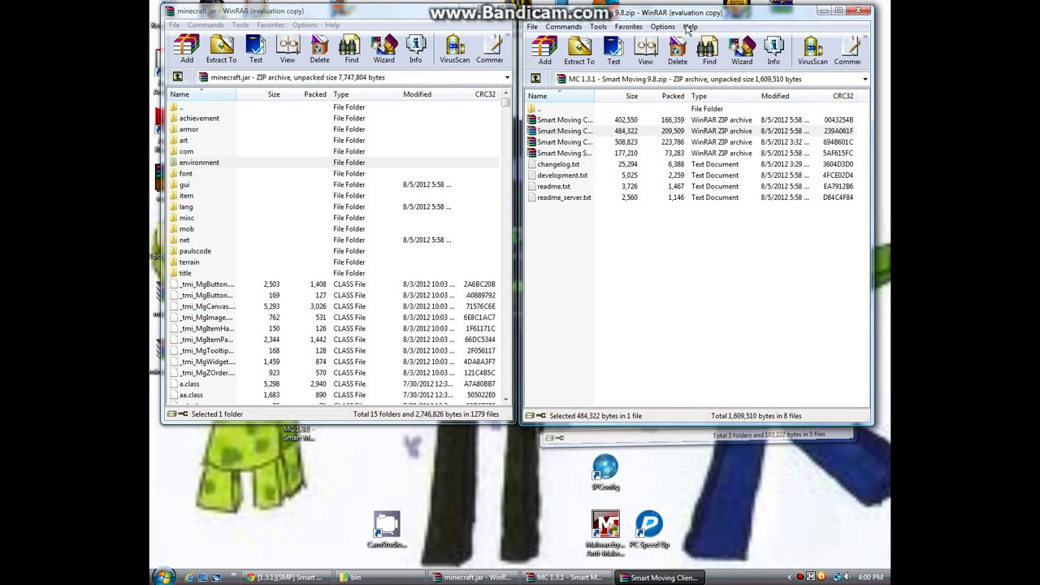
{"action": "left_click_drag", "start_coordinate": [744, 22], "coordinate": [735, 16]}
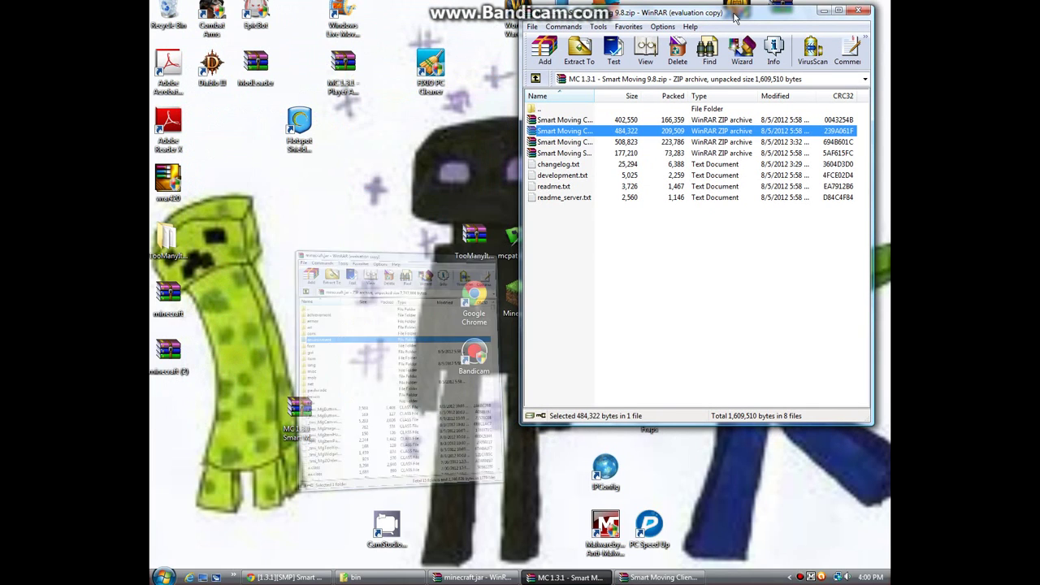
{"action": "left_click", "coordinate": [824, 11]}
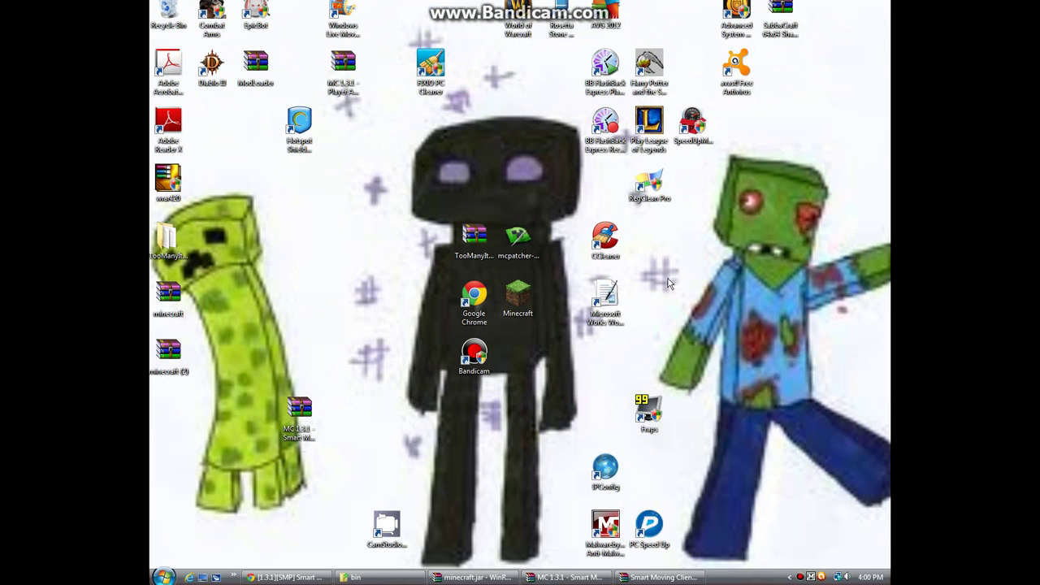
{"action": "double_click", "coordinate": [528, 282]}
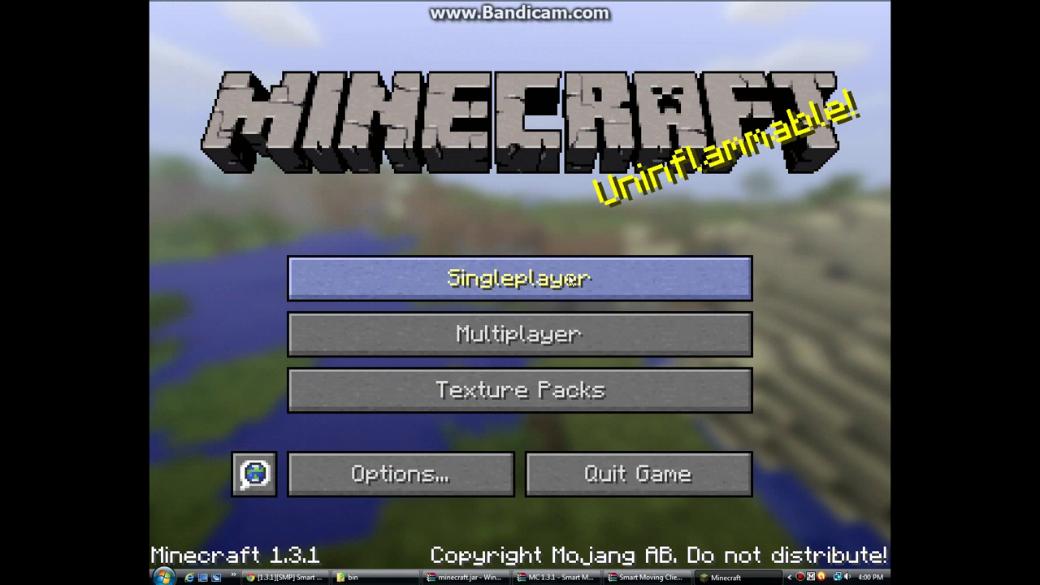
Load the singleplayer world named Example
{"action": "left_click", "coordinate": [574, 278]}
{"action": "left_click", "coordinate": [482, 244]}
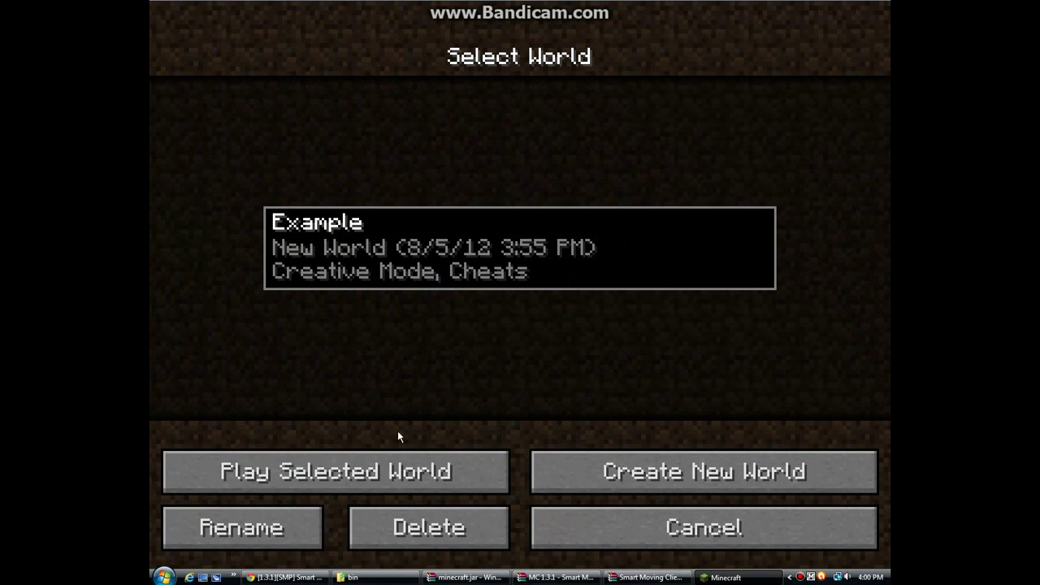
{"action": "left_click", "coordinate": [401, 457]}
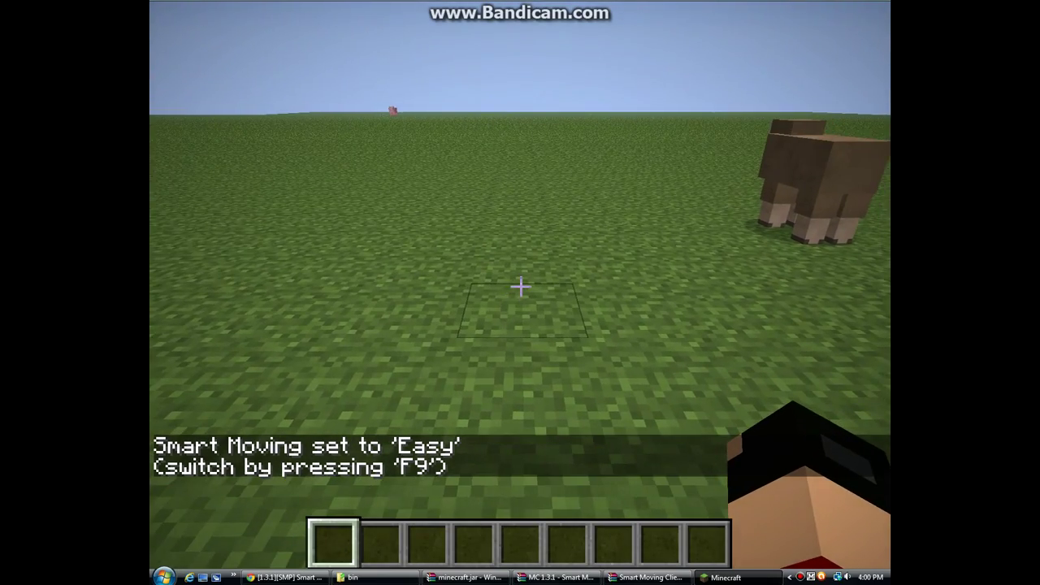
Switch to the third-person view, then check the Smart Moving message in the chat and close the chat
{"action": "key", "text": "F5"}
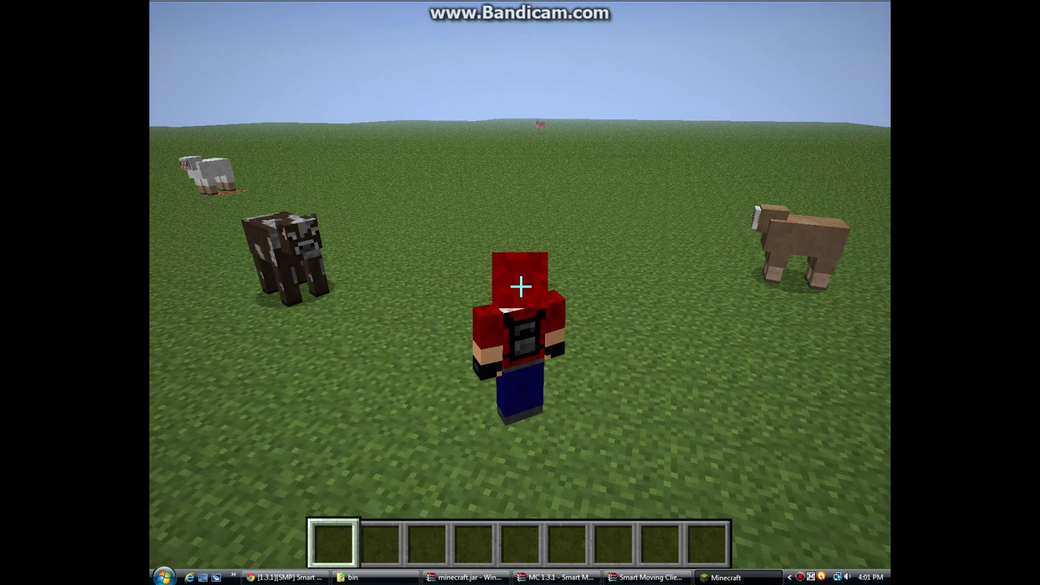
{"action": "key", "text": "t"}
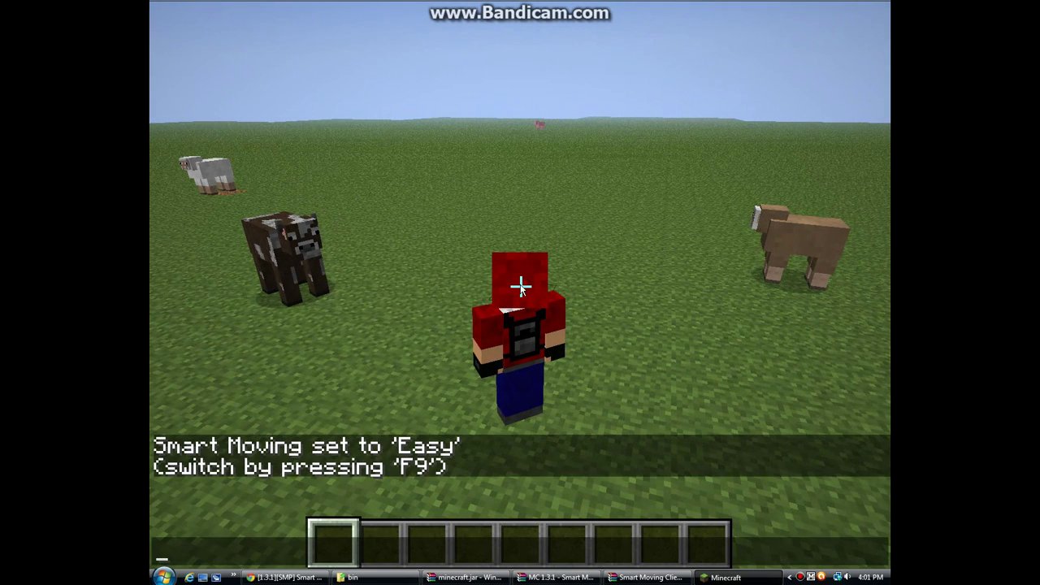
{"action": "key", "text": "Escape"}
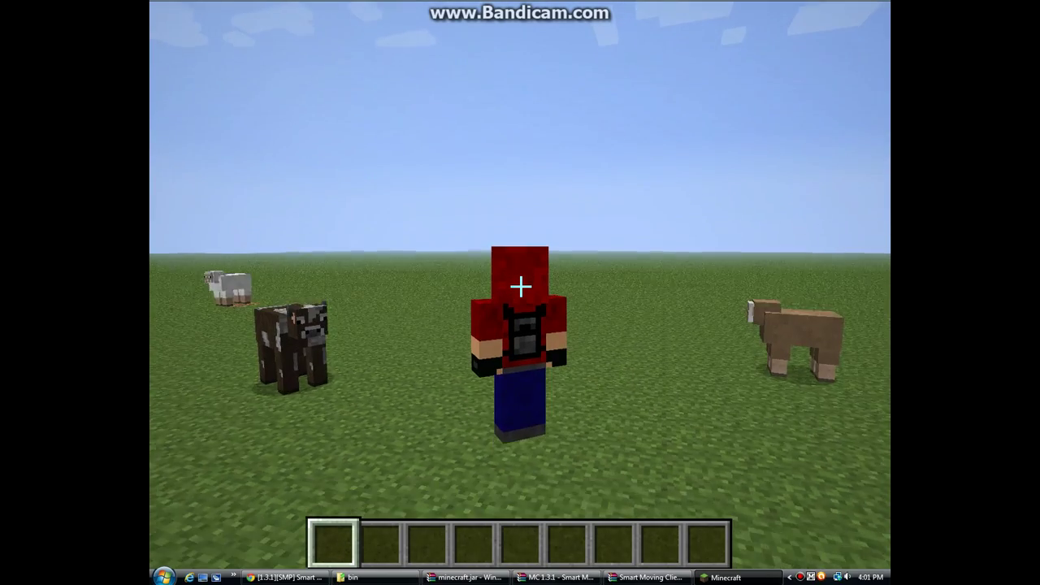
Test the mod's flying animation by taking off, flying forward and sideways, and descending back to the ground
{"action": "key", "text": "w"}
{"action": "key", "text": "space"}
{"action": "key", "text": "space"}
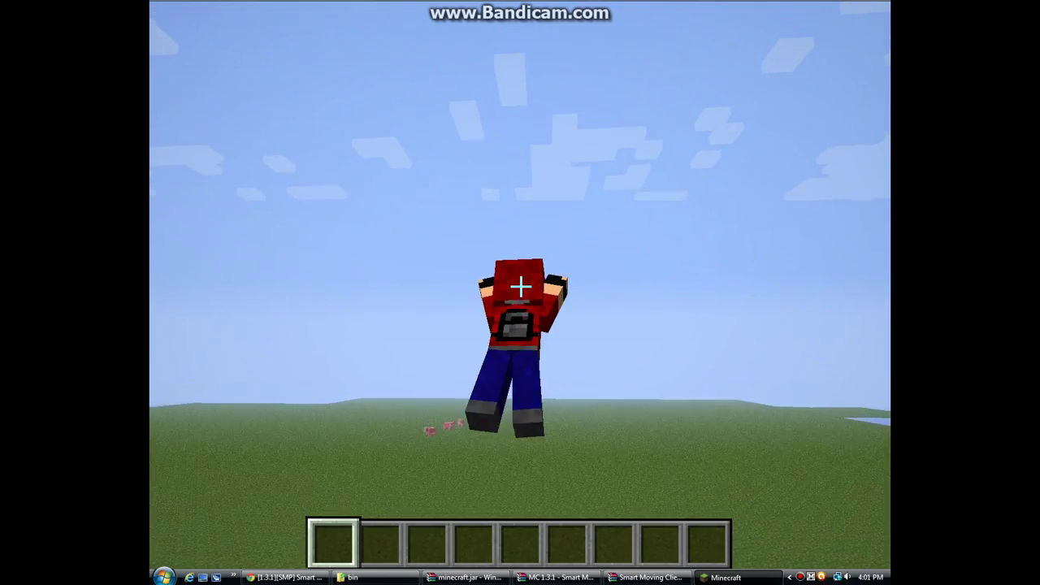
{"action": "key", "text": "d"}
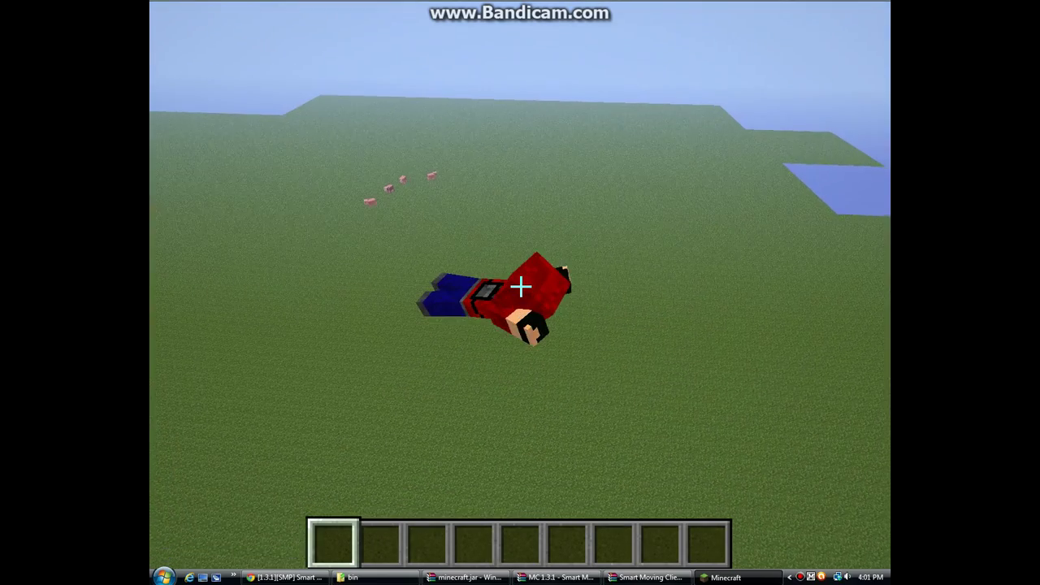
{"action": "key", "text": "shift"}
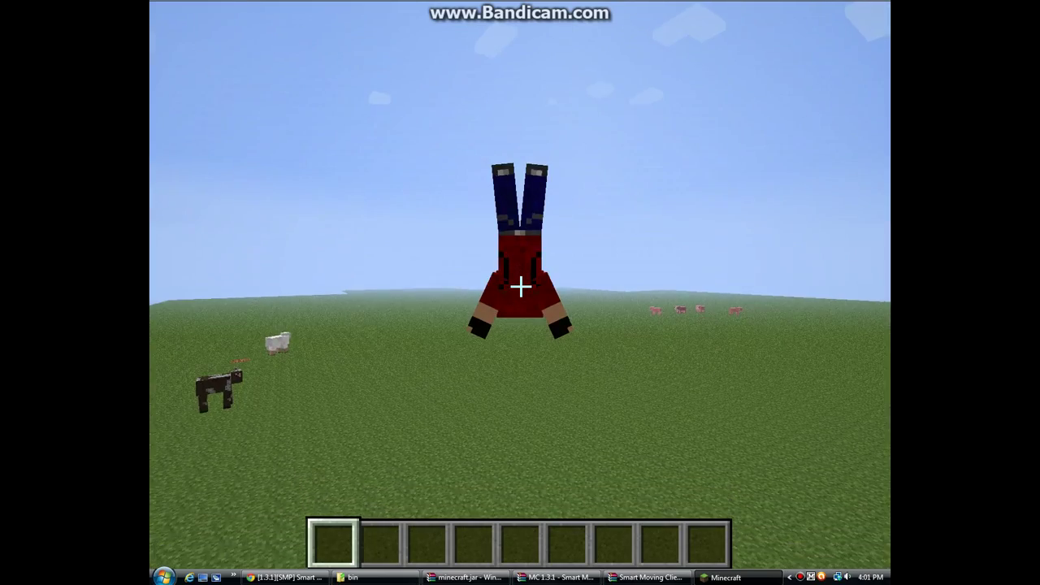
{"action": "key", "text": "w"}
{"action": "key", "text": "shift"}
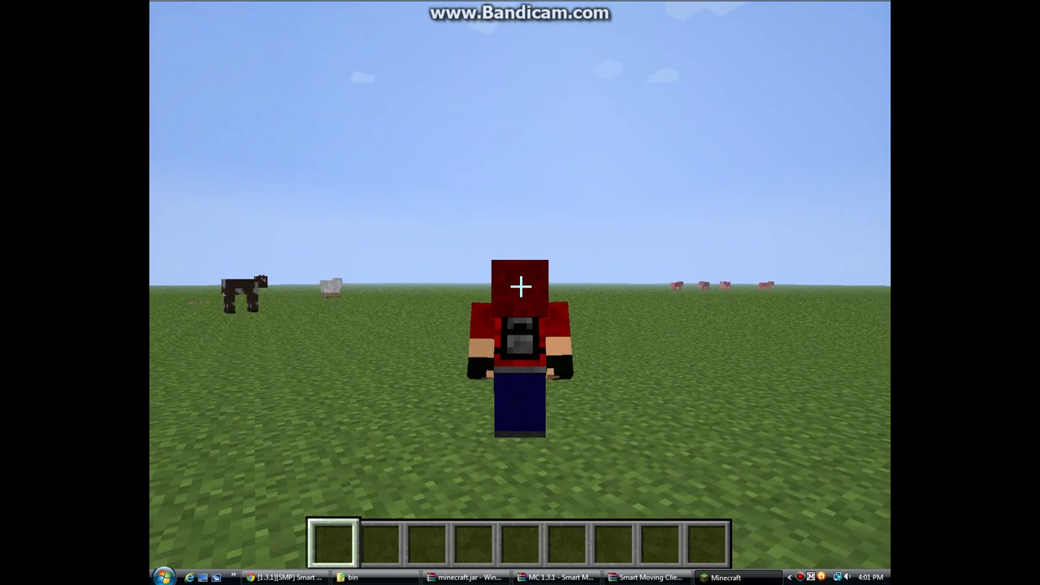
Test the mod's crawling by lying down, crawling forward across the grass and standing back up
{"action": "key", "text": "ctrl"}
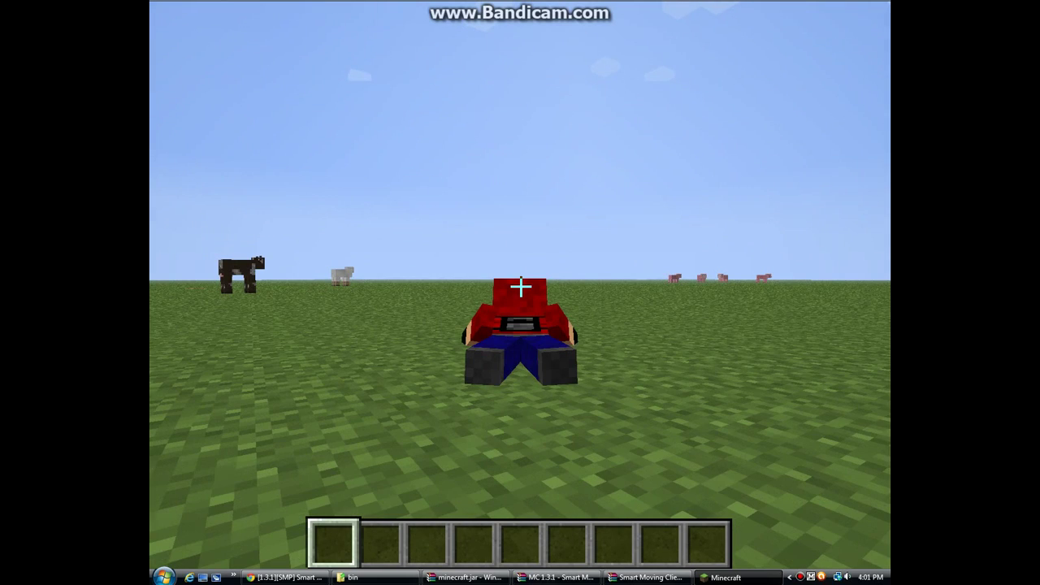
{"action": "key", "text": "w"}
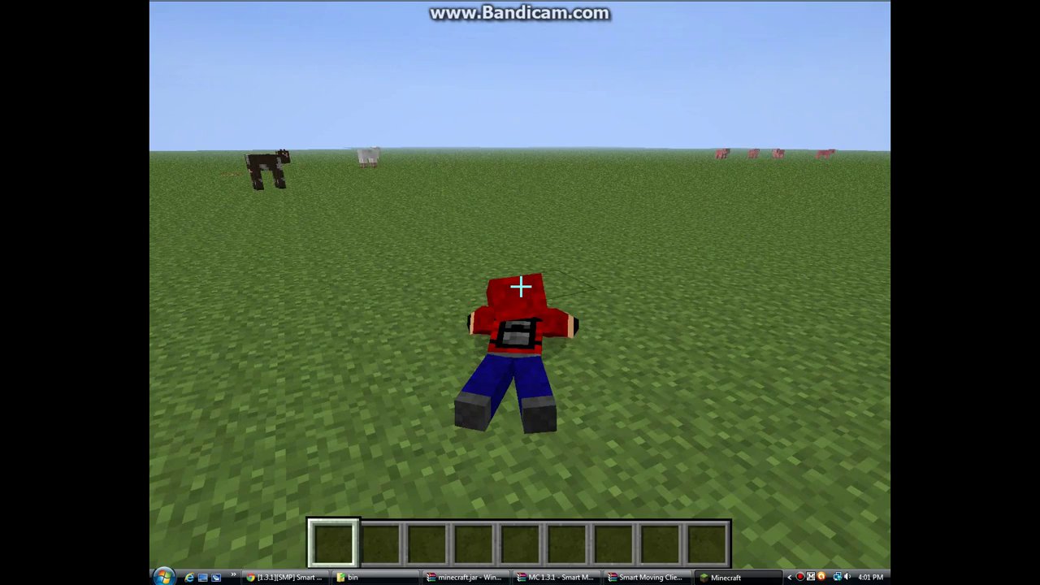
{"action": "key", "text": "w"}
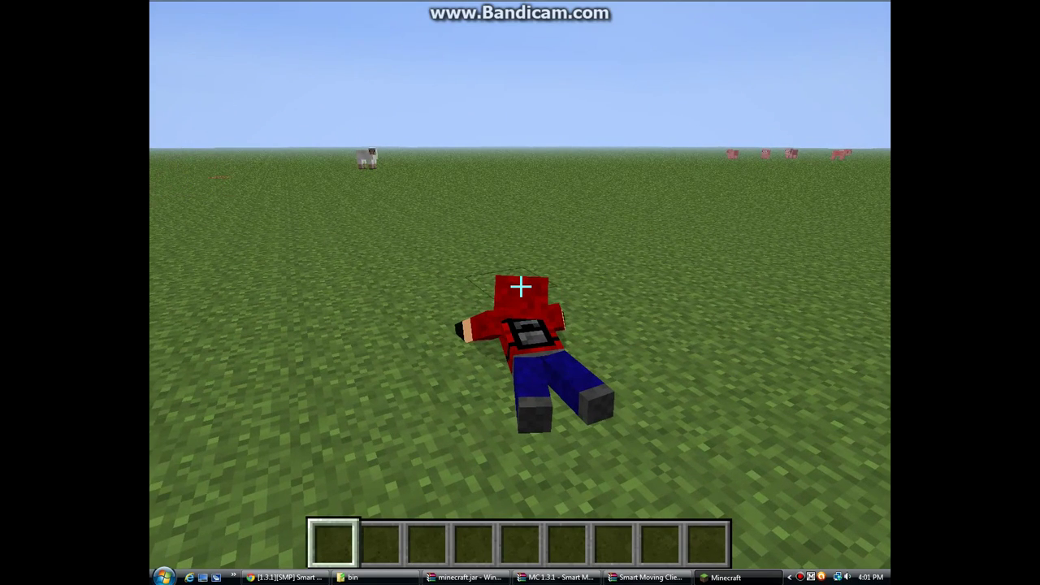
{"action": "key", "text": "shift"}
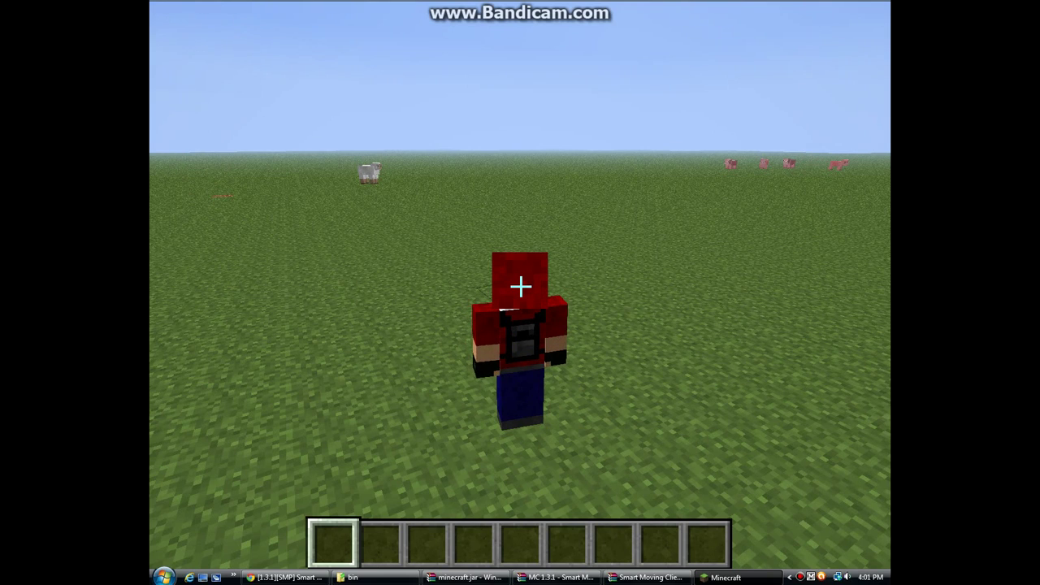
{"action": "key", "text": "ctrl+shift"}
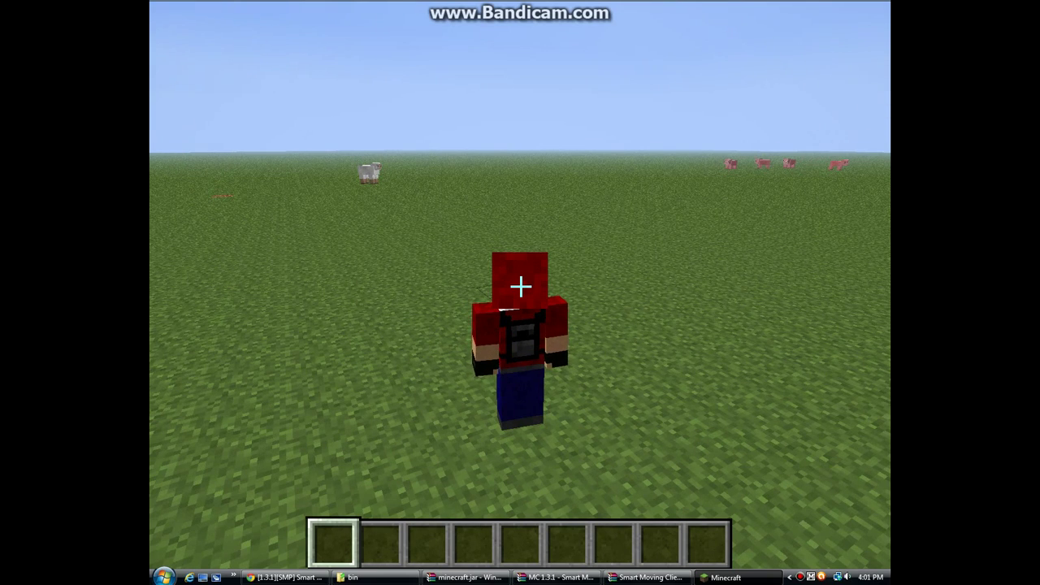